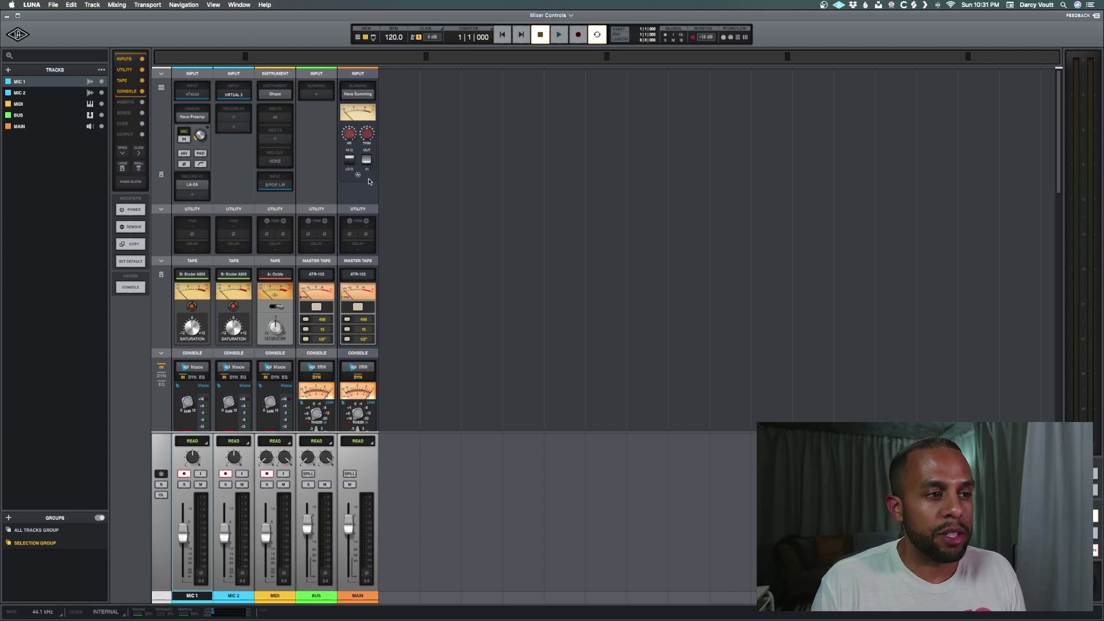
# Collapse the Utility and Tape rows on all strips, leaving the Console row expanded.
pyautogui.click(282, 210)
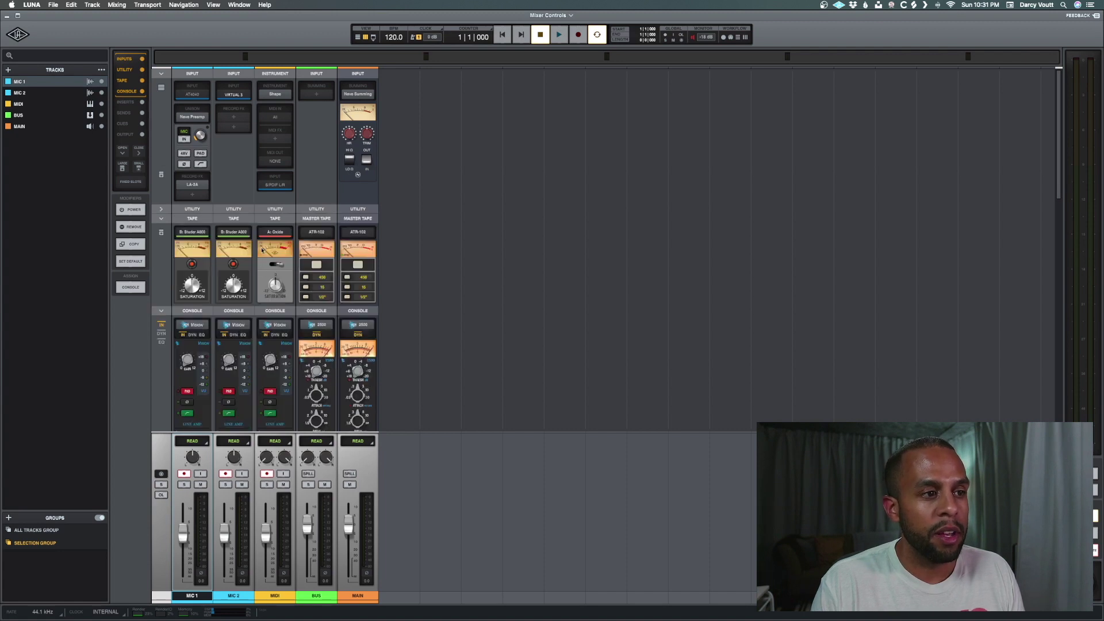
pyautogui.click(271, 219)
pyautogui.click(269, 227)
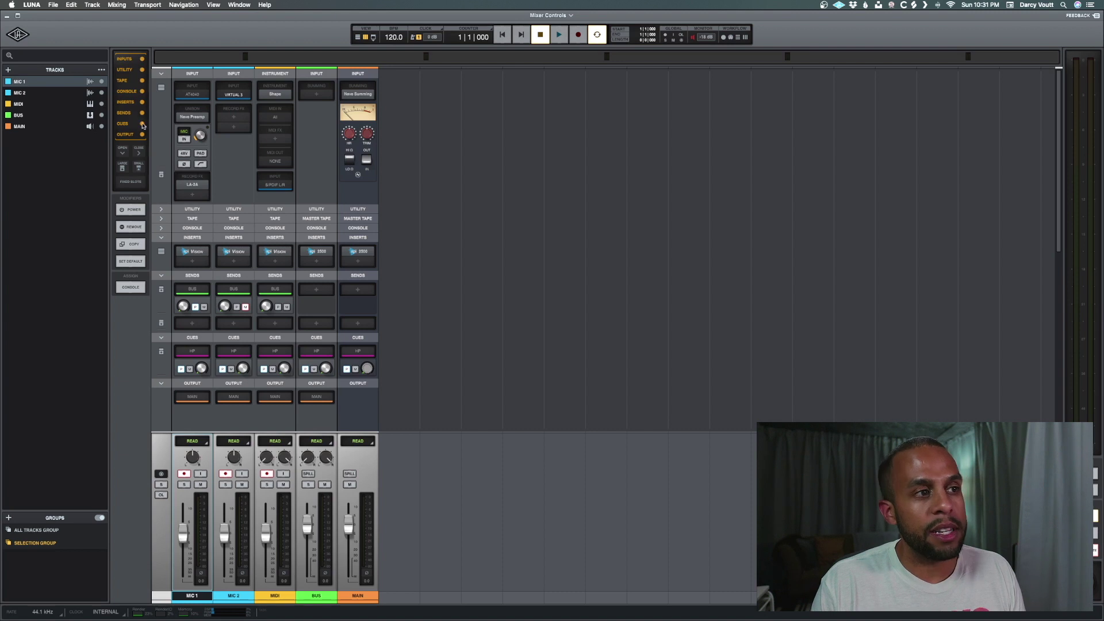
pyautogui.click(237, 228)
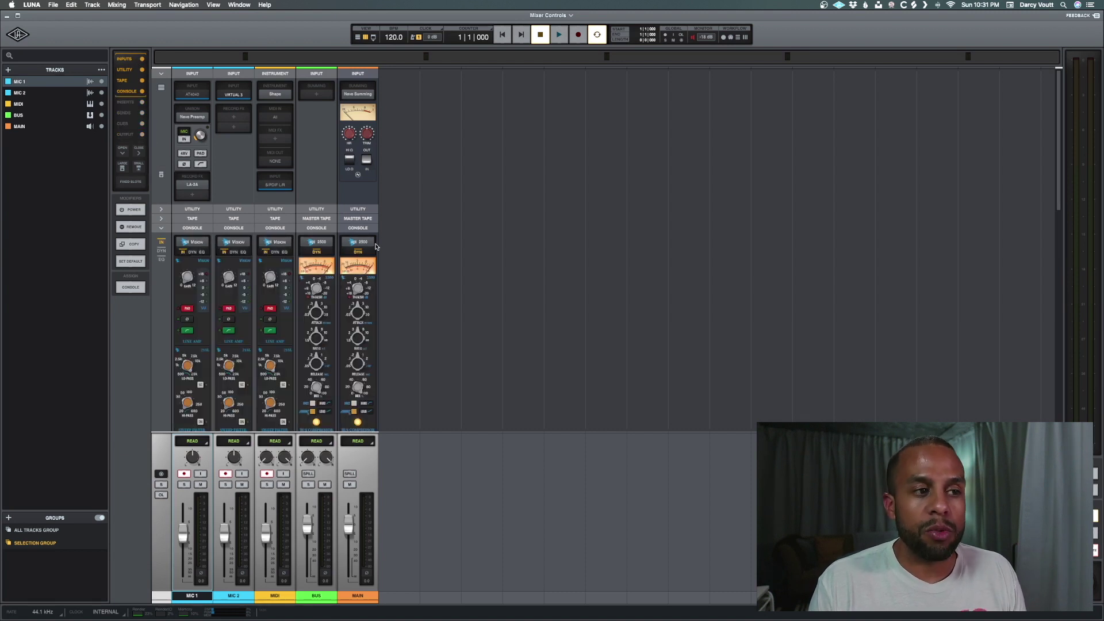
# Jump through the sidebar to the Console-to-Output rows and switch off the Cues row.
pyautogui.click(128, 92)
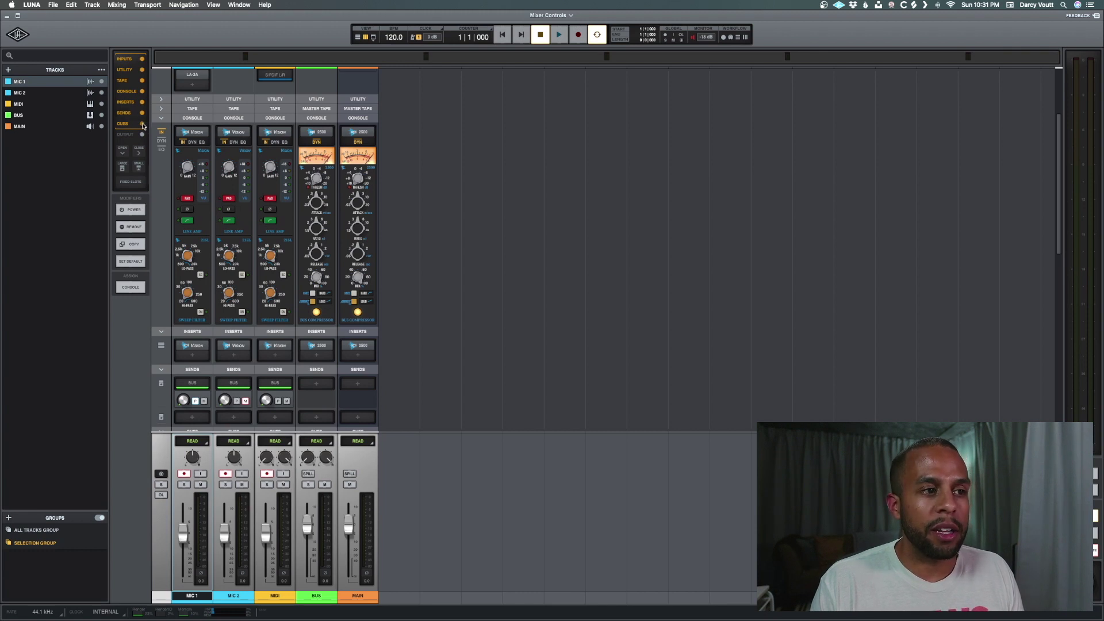
pyautogui.click(143, 126)
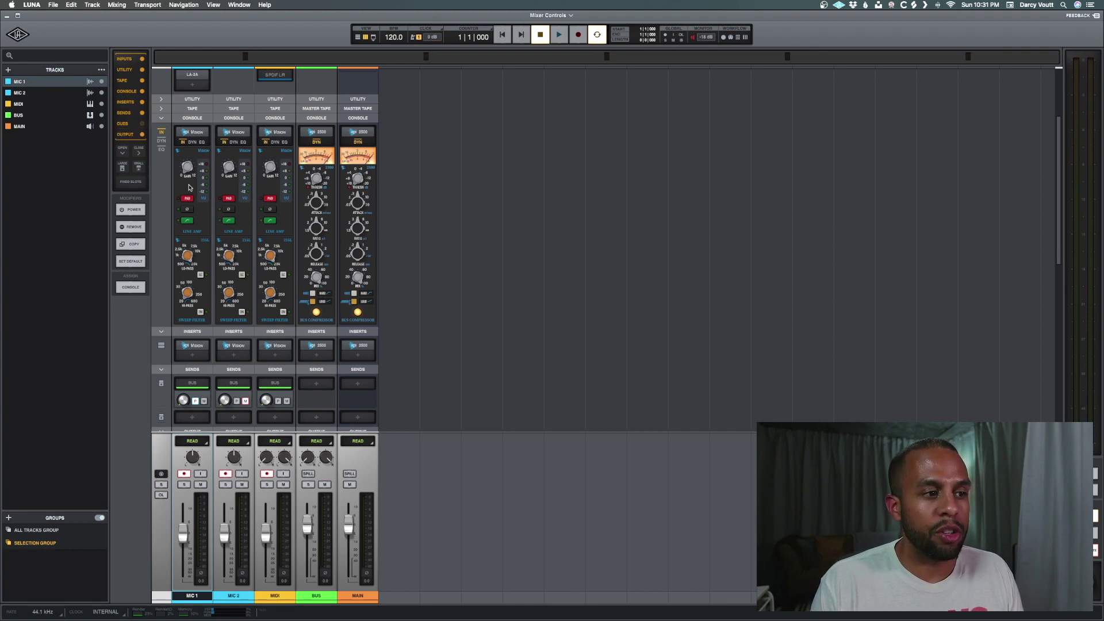
pyautogui.scroll(-3, 194, 264)
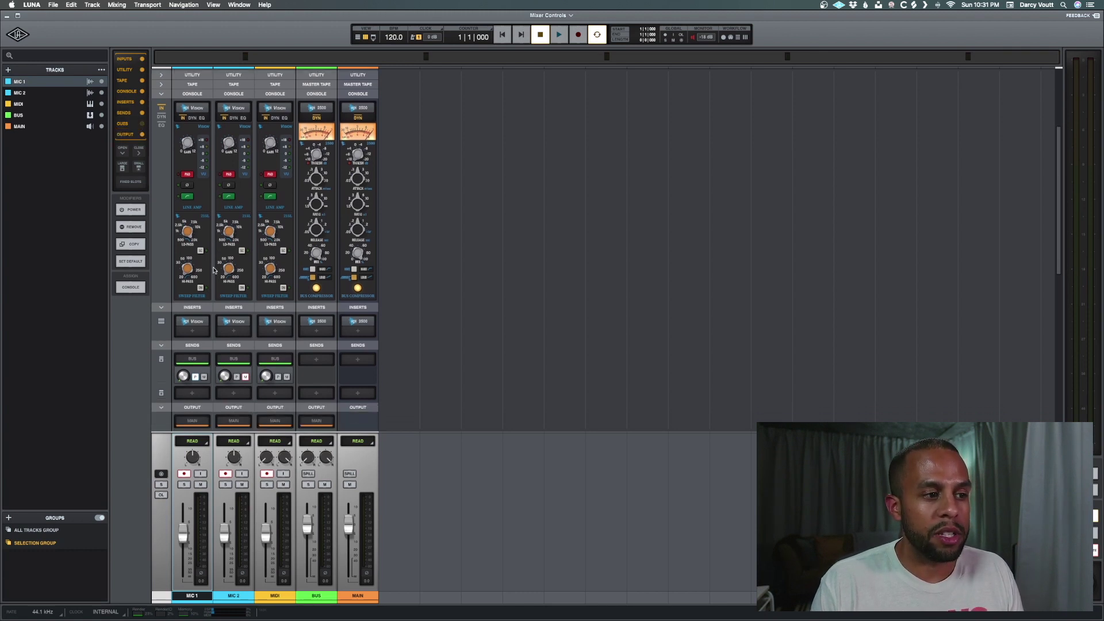
pyautogui.click(142, 124)
pyautogui.click(143, 127)
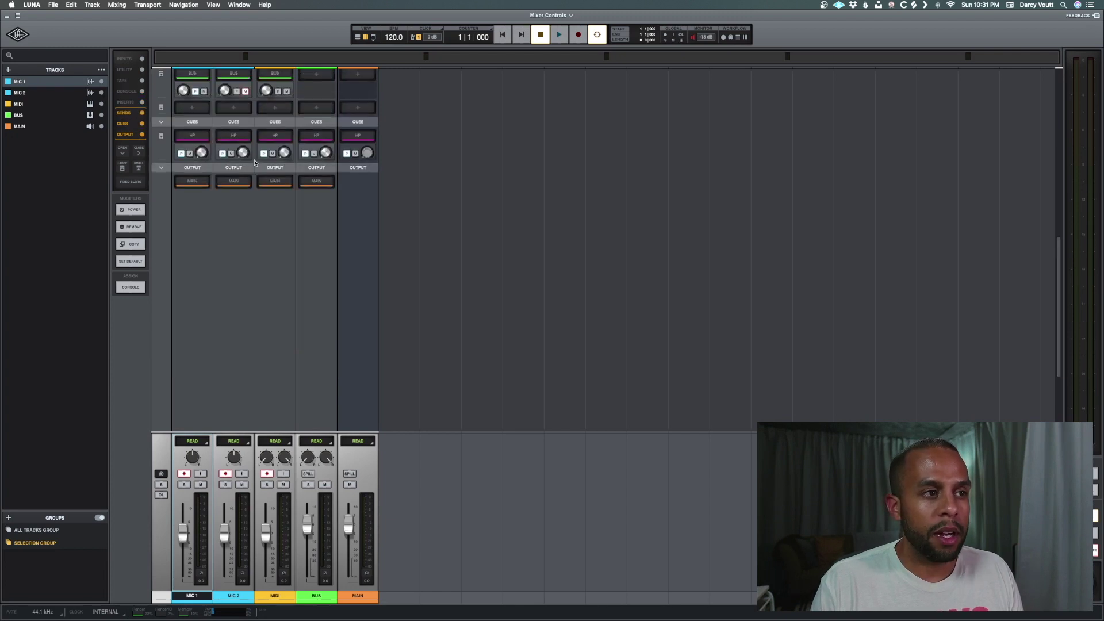
pyautogui.click(143, 125)
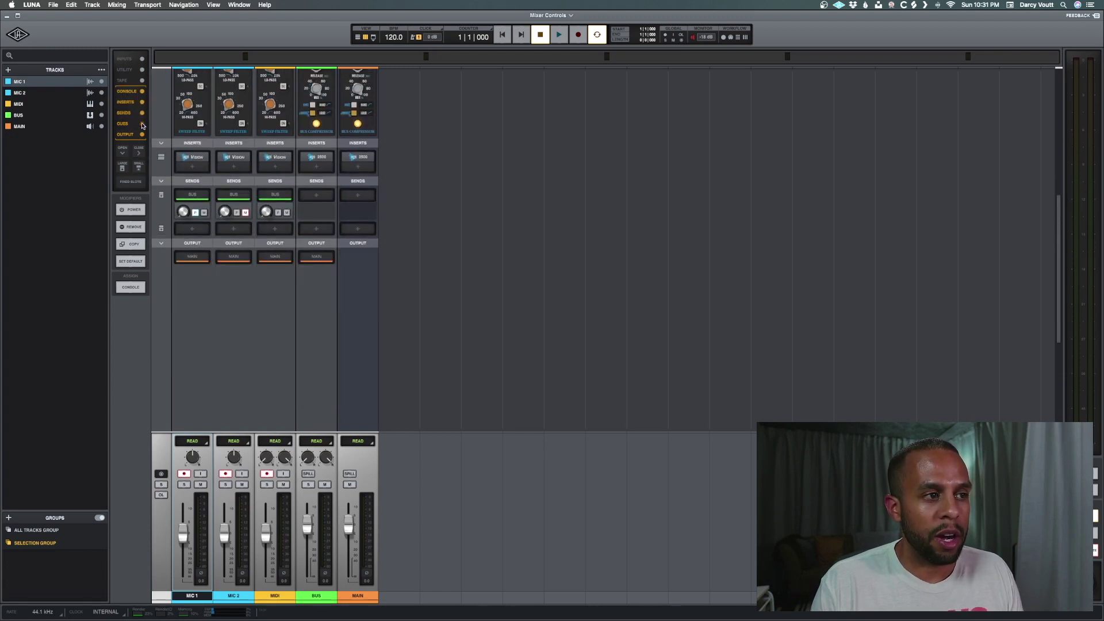
pyautogui.click(142, 125)
pyautogui.click(142, 126)
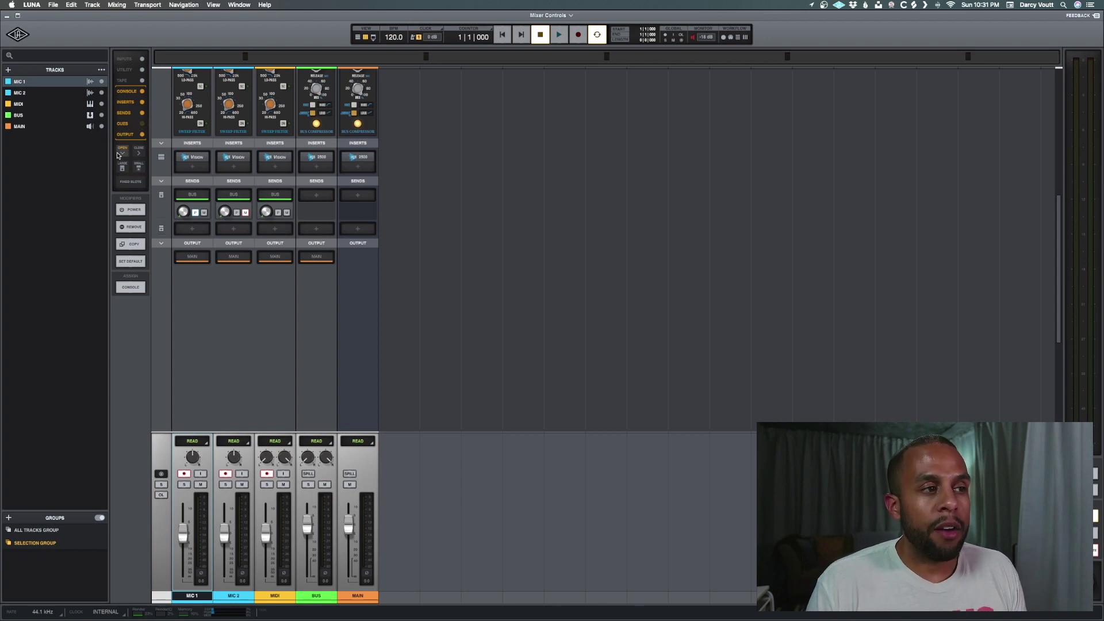
# Collapse every mixer row with CLOSE, then expand them all again with OPEN.
pyautogui.moveTo(228, 162)
pyautogui.scroll(8, 227, 161)
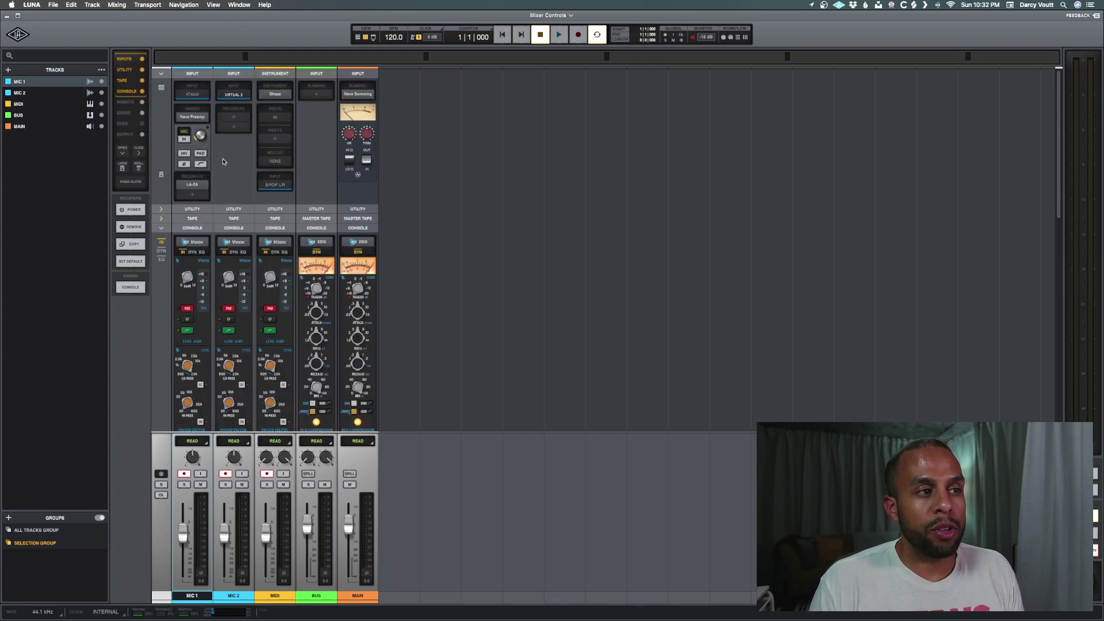
pyautogui.click(135, 153)
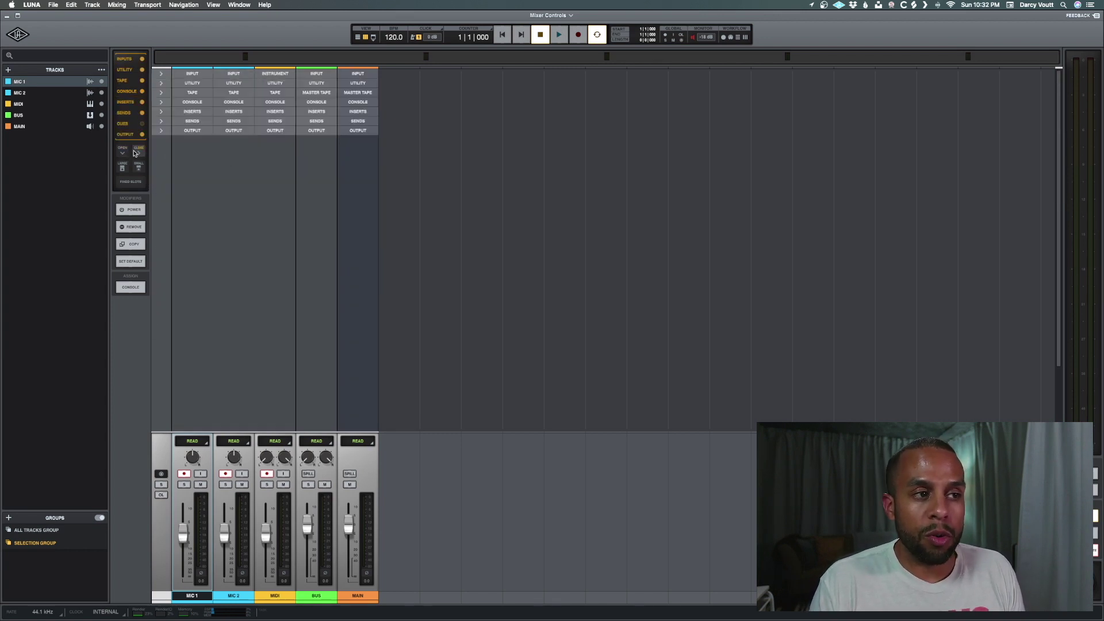
pyautogui.click(121, 151)
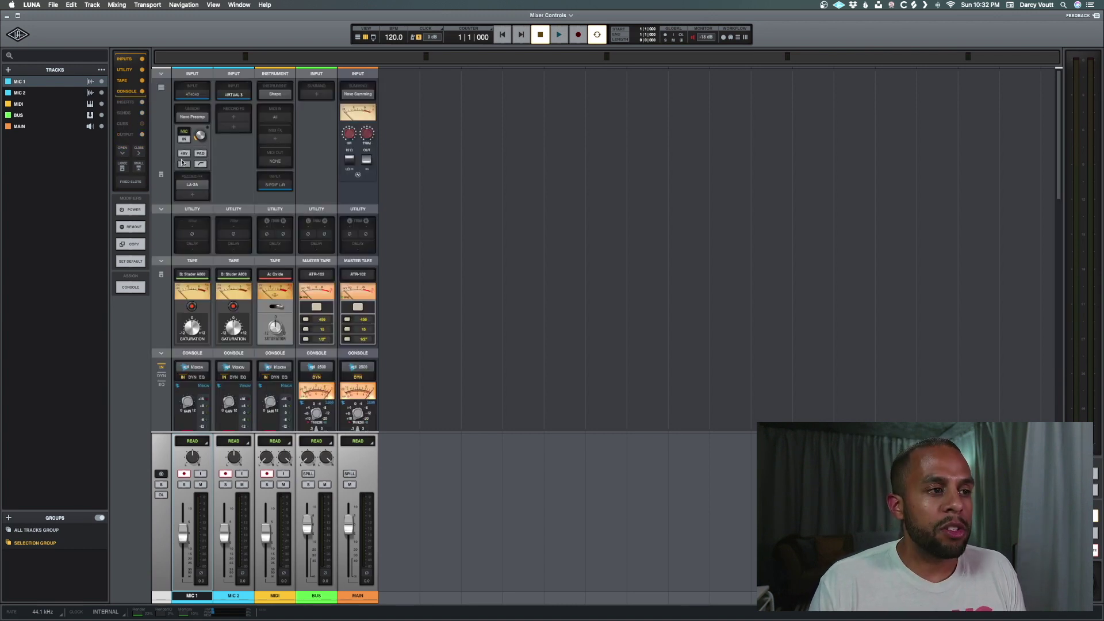
# Toggle strip size between LARGE and SMALL, end on SMALL, and collapse the Console row.
pyautogui.click(123, 167)
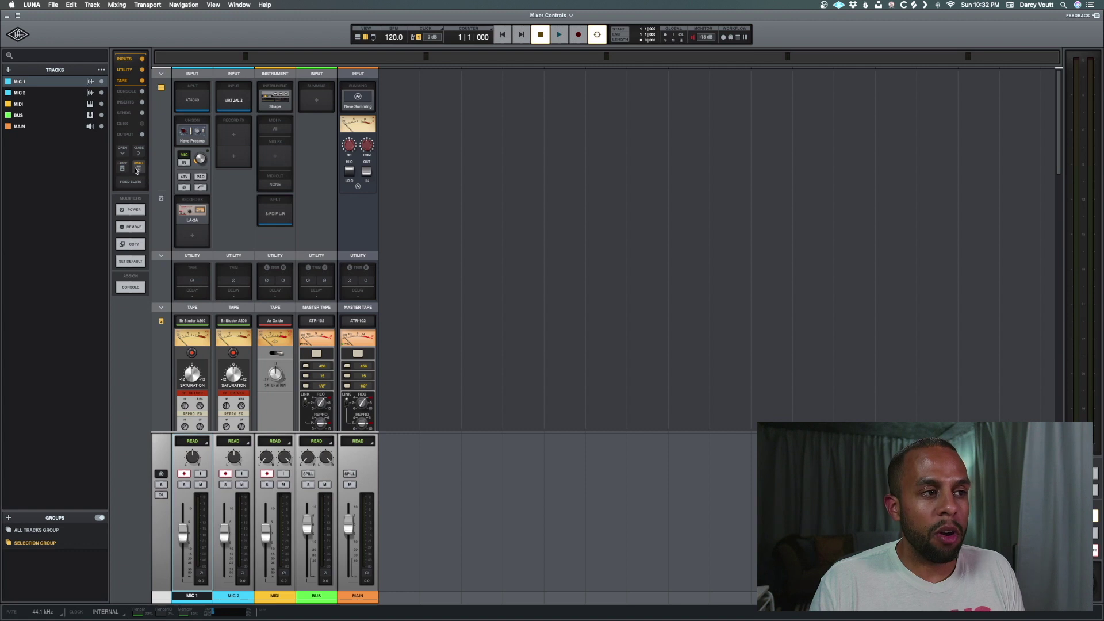
pyautogui.click(136, 169)
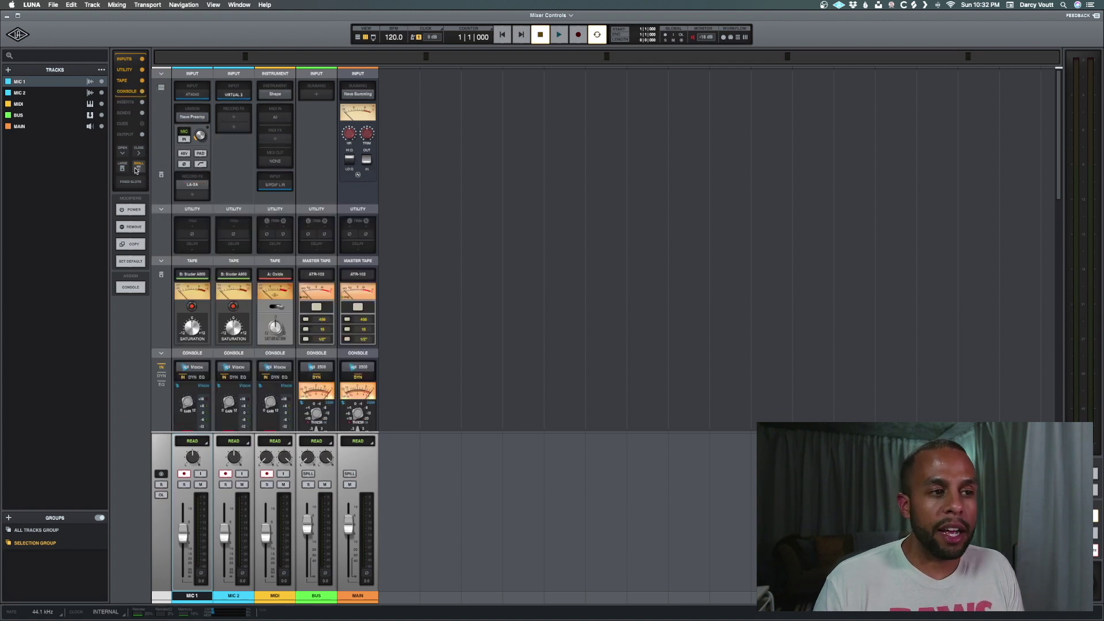
pyautogui.click(122, 167)
pyautogui.scroll(-3, 208, 182)
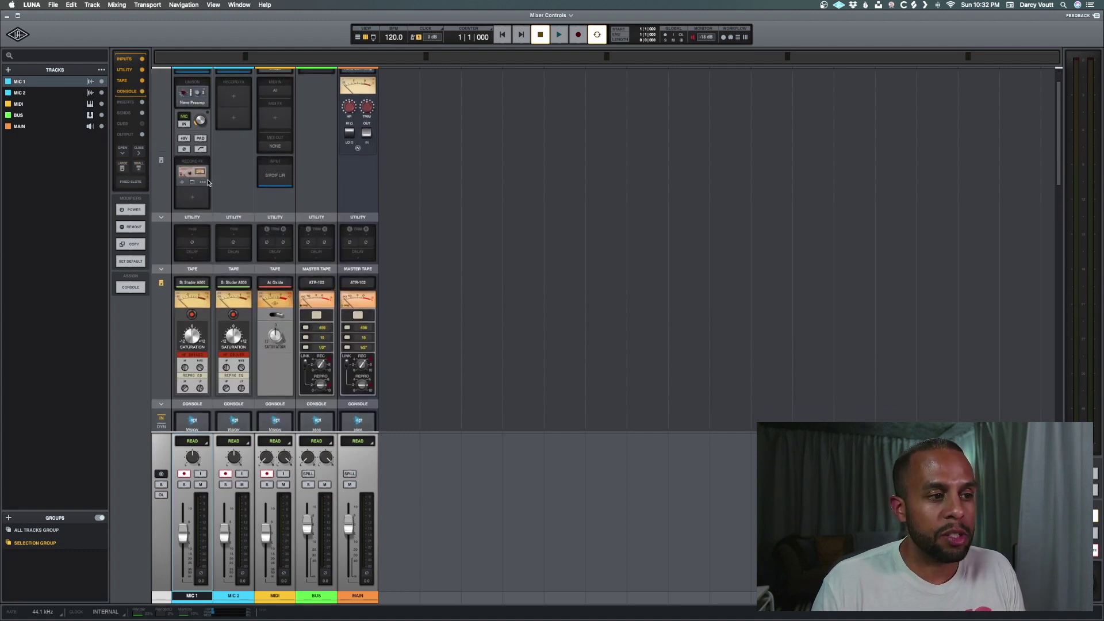
pyautogui.click(137, 169)
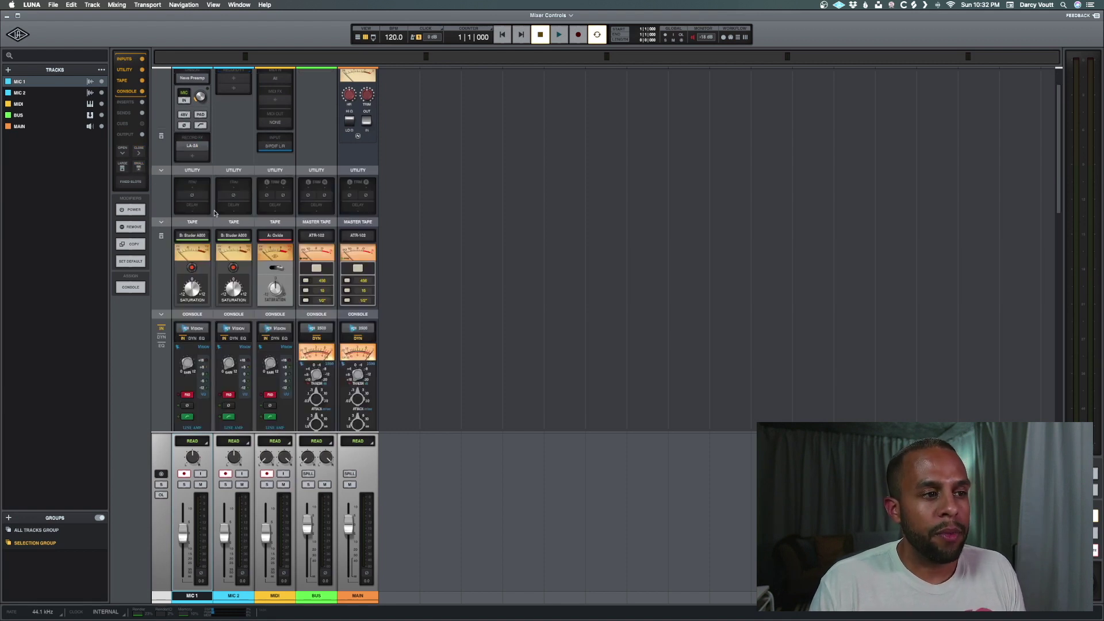
pyautogui.scroll(-5, 312, 244)
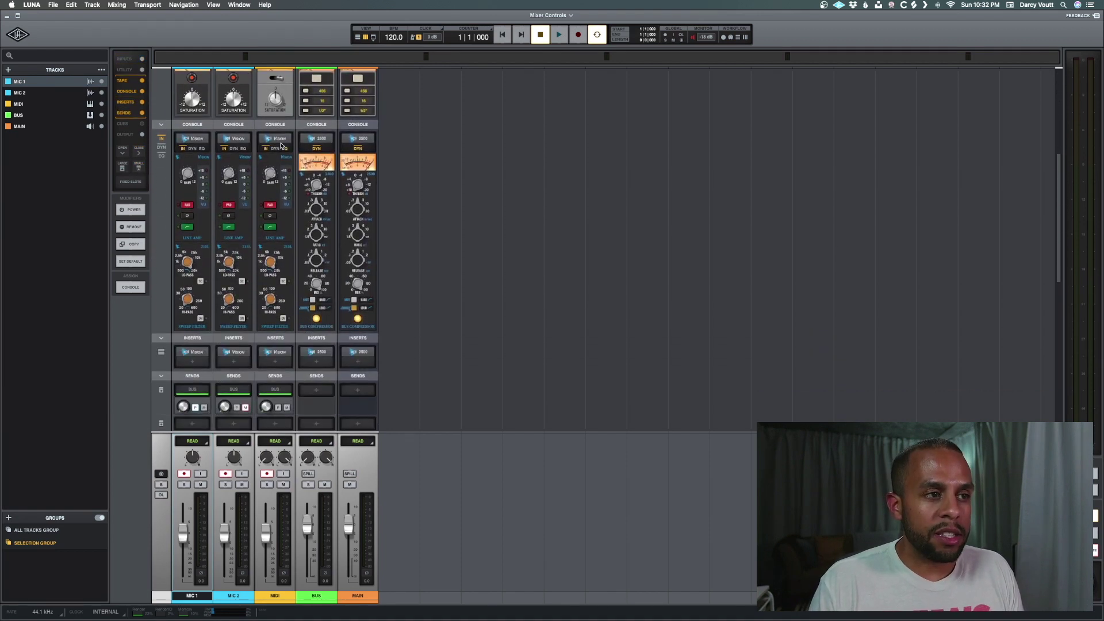
pyautogui.click(161, 134)
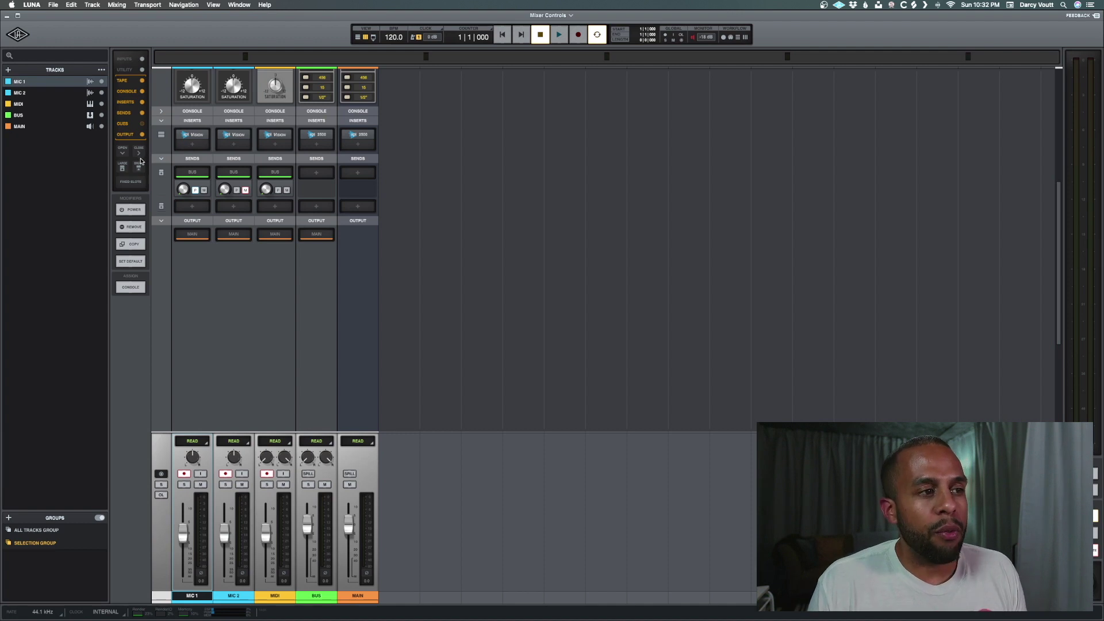
pyautogui.click(131, 181)
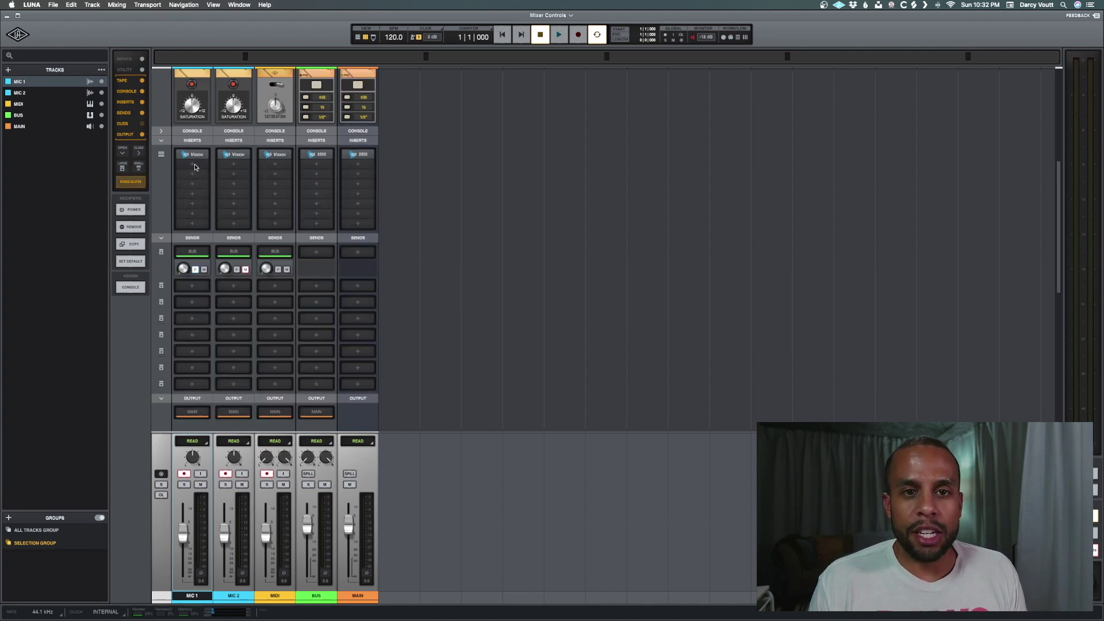
pyautogui.scroll(-1, 195, 166)
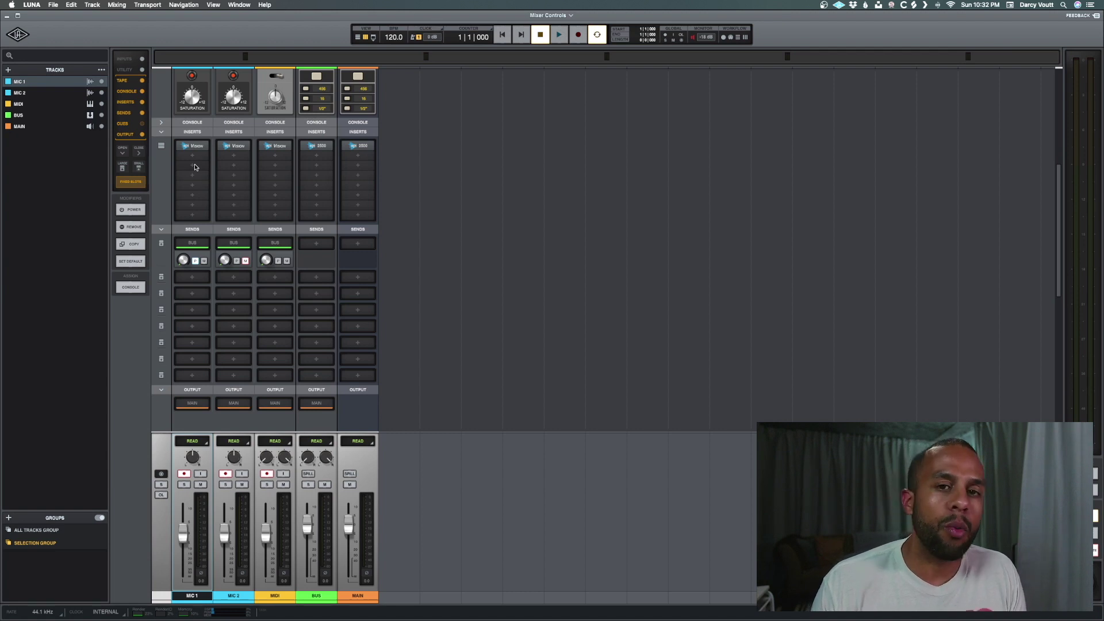
pyautogui.click(138, 152)
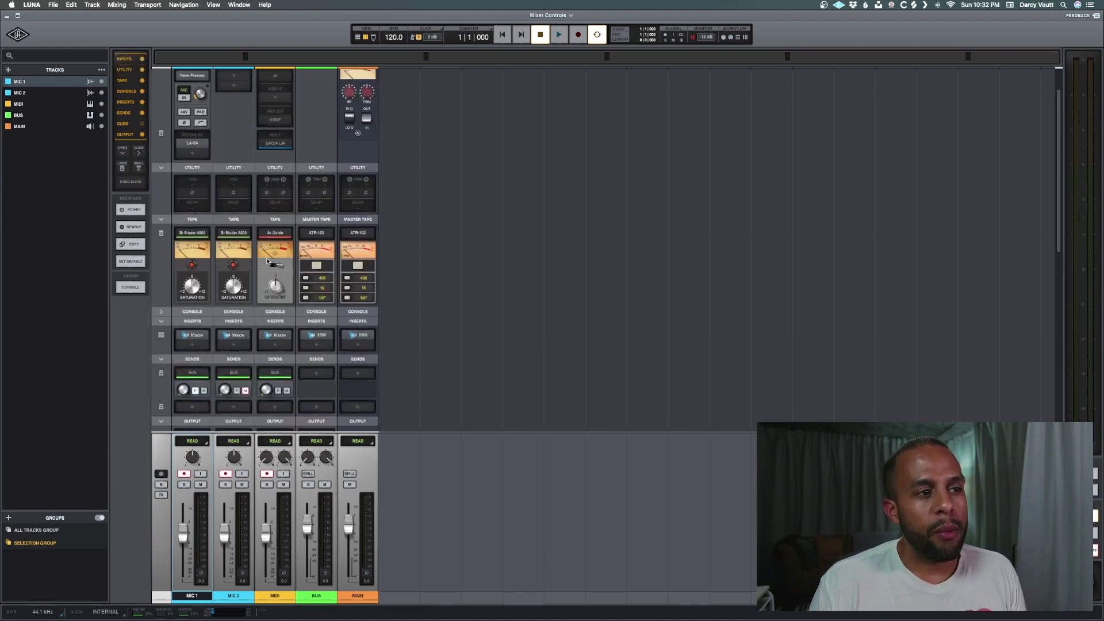
pyautogui.click(131, 209)
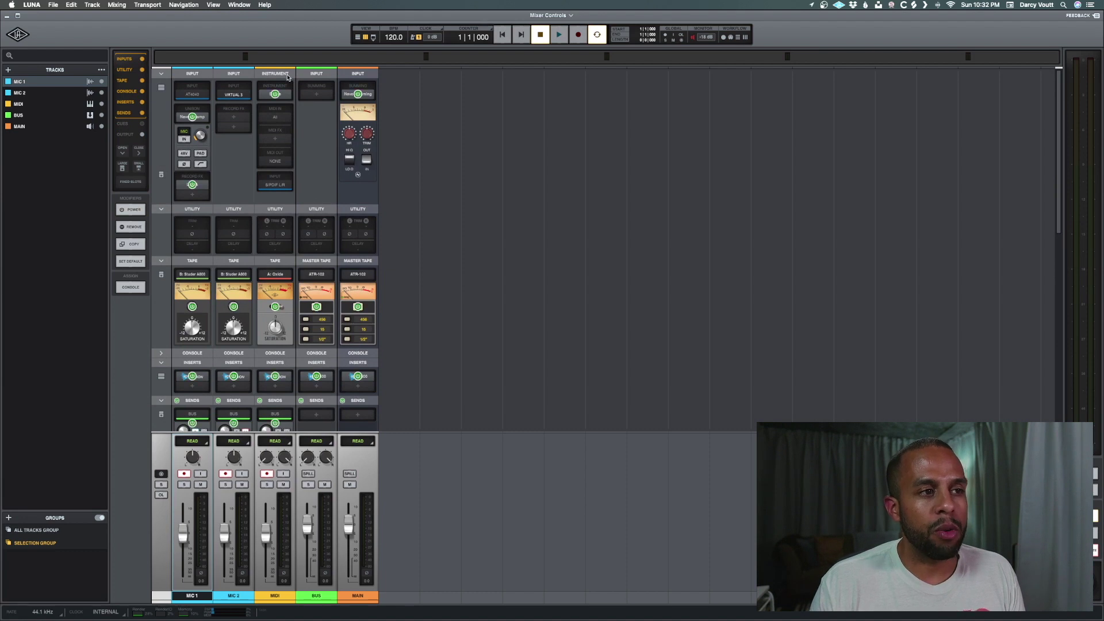
pyautogui.click(123, 227)
pyautogui.click(130, 244)
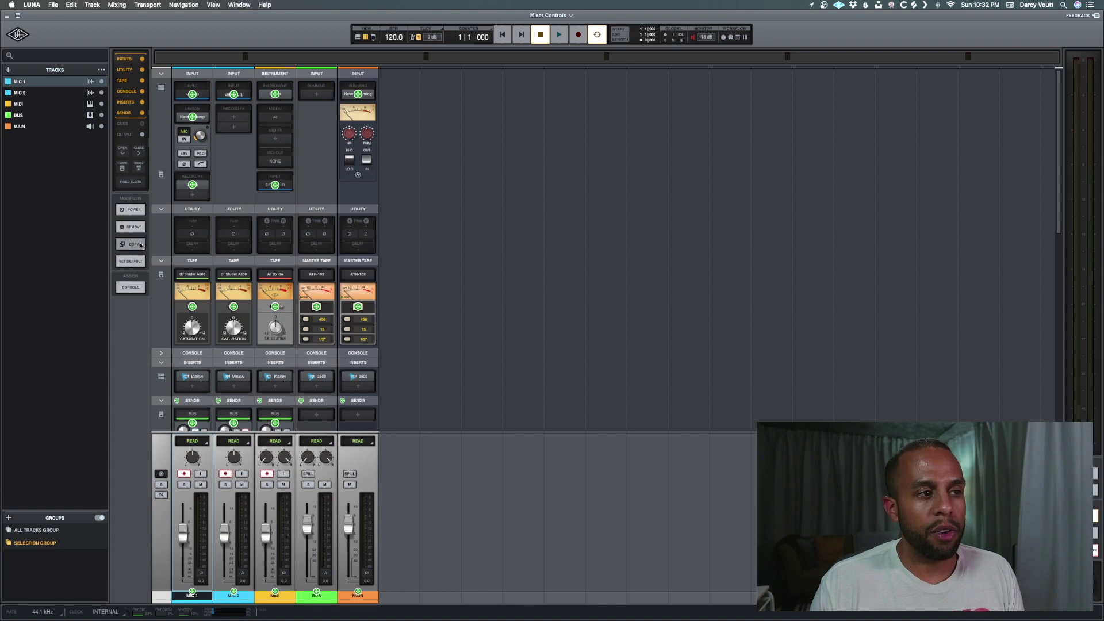
pyautogui.click(130, 244)
pyautogui.click(138, 286)
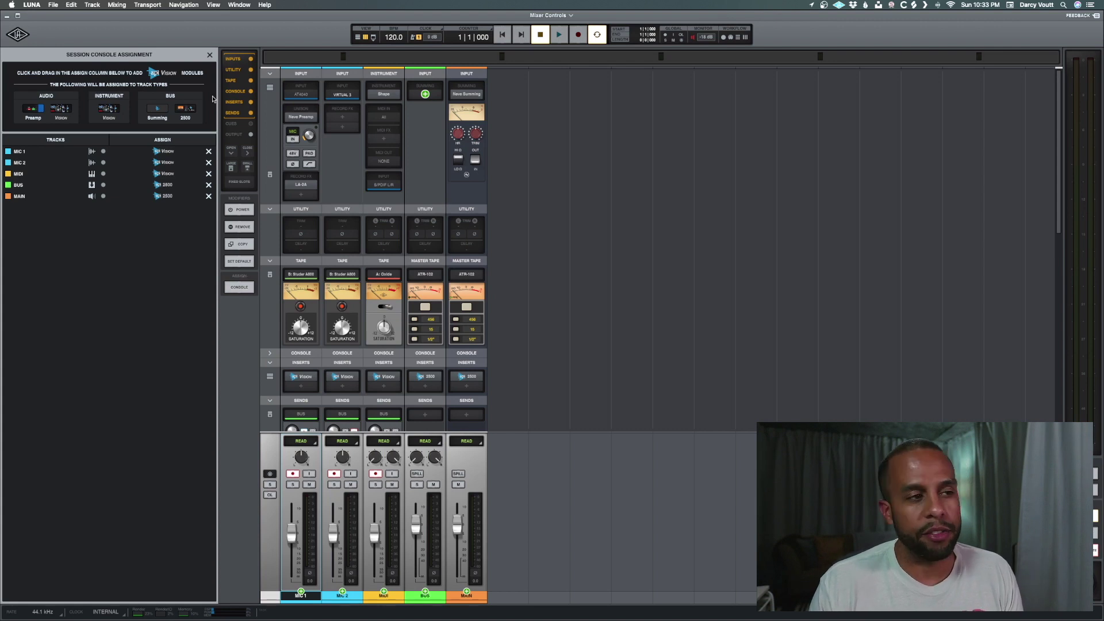
pyautogui.click(207, 56)
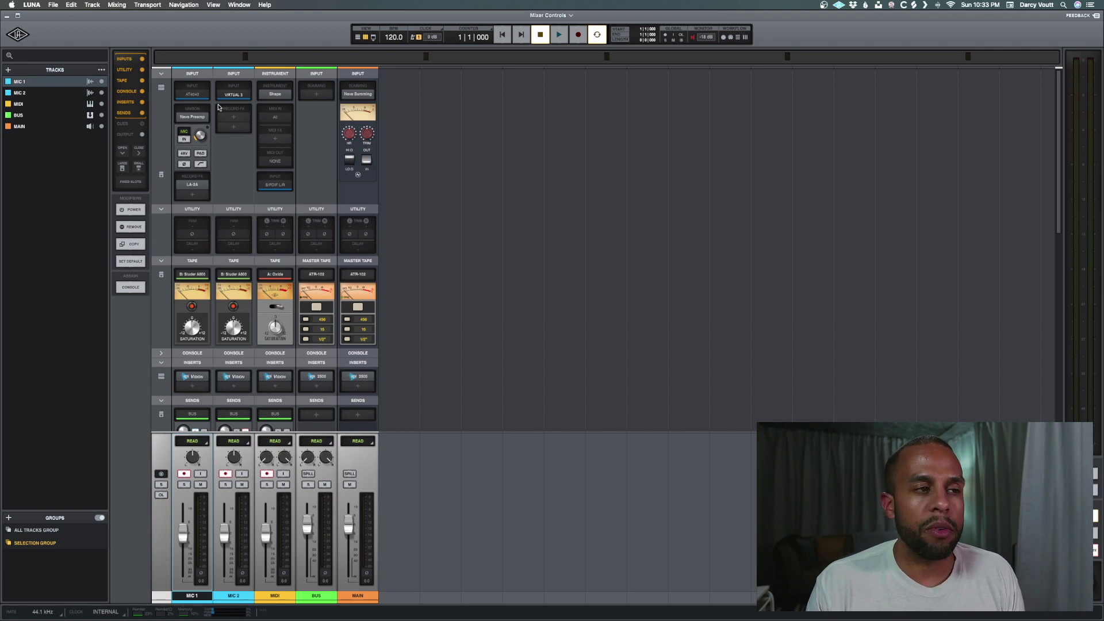
pyautogui.click(161, 89)
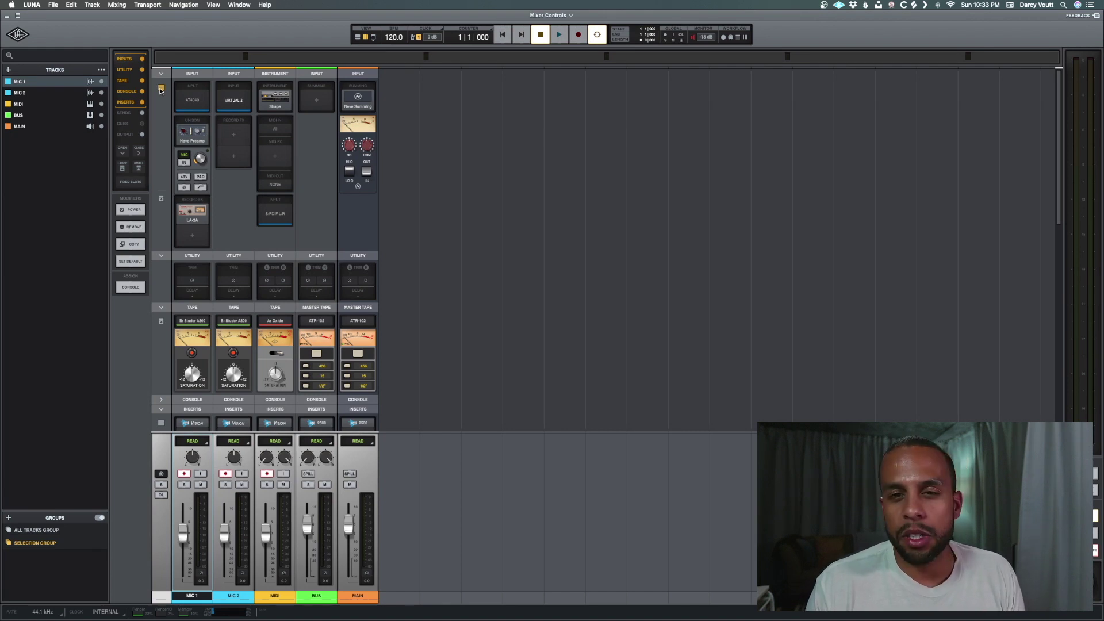
pyautogui.click(161, 88)
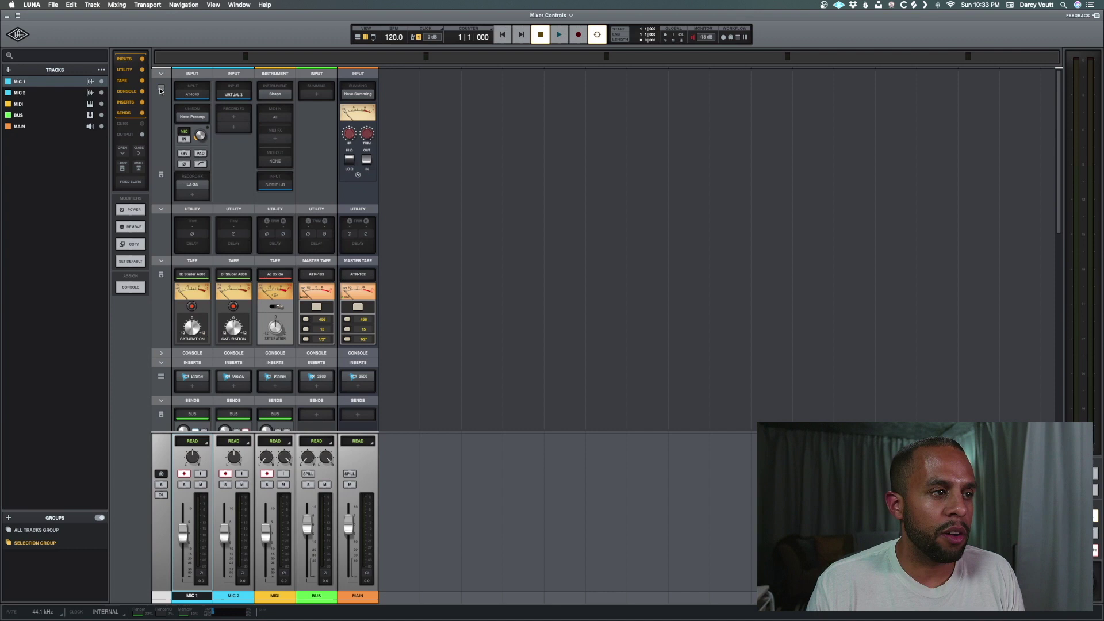
pyautogui.click(161, 176)
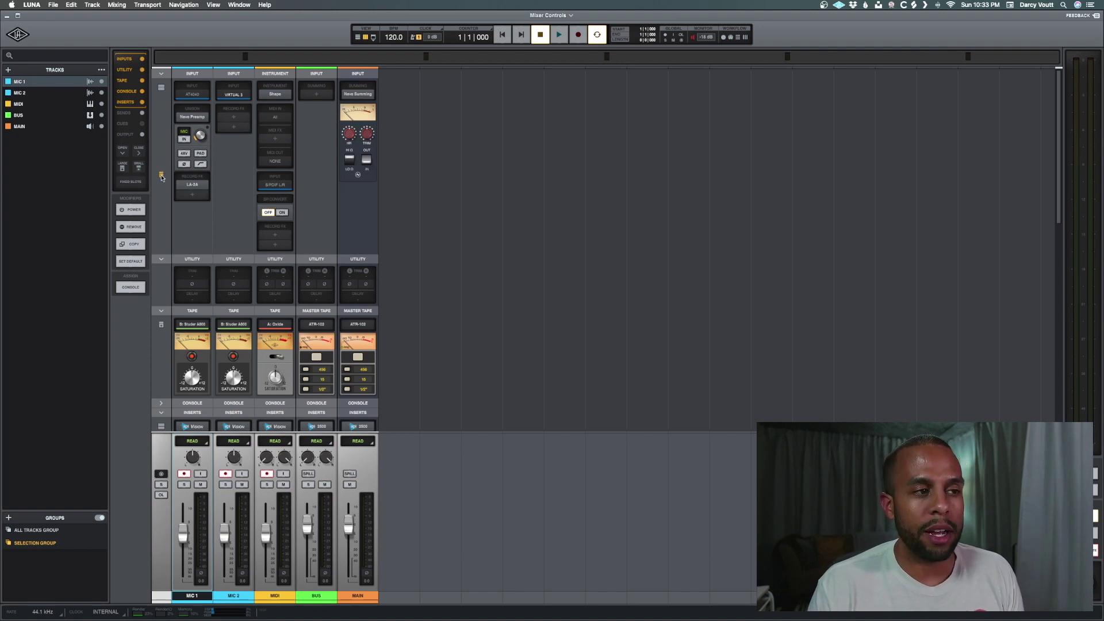
pyautogui.click(162, 176)
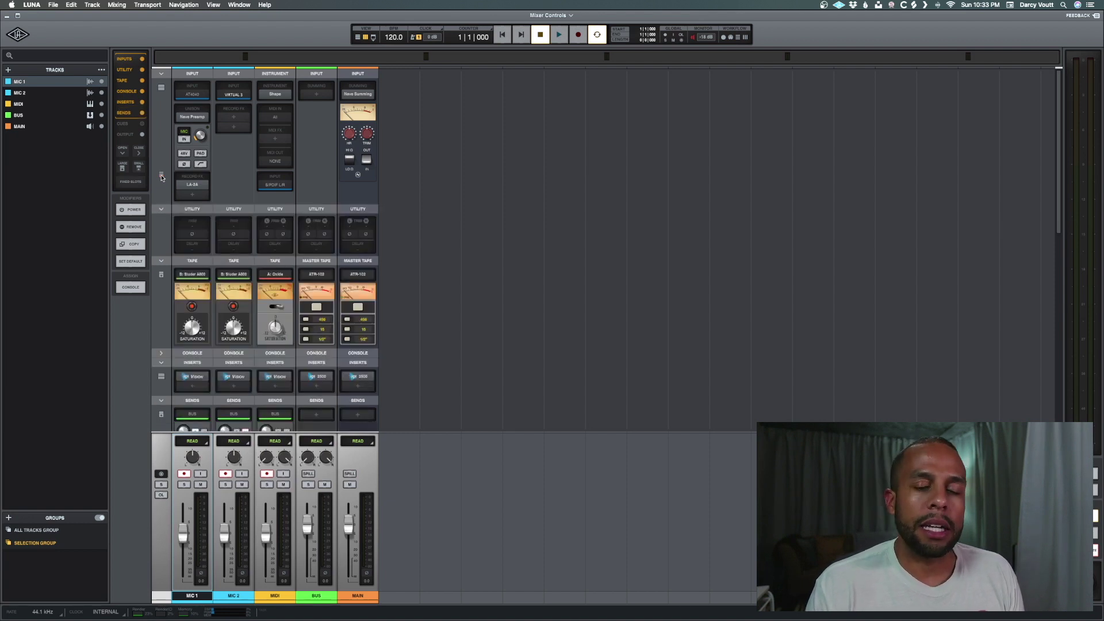
pyautogui.scroll(-5, 162, 177)
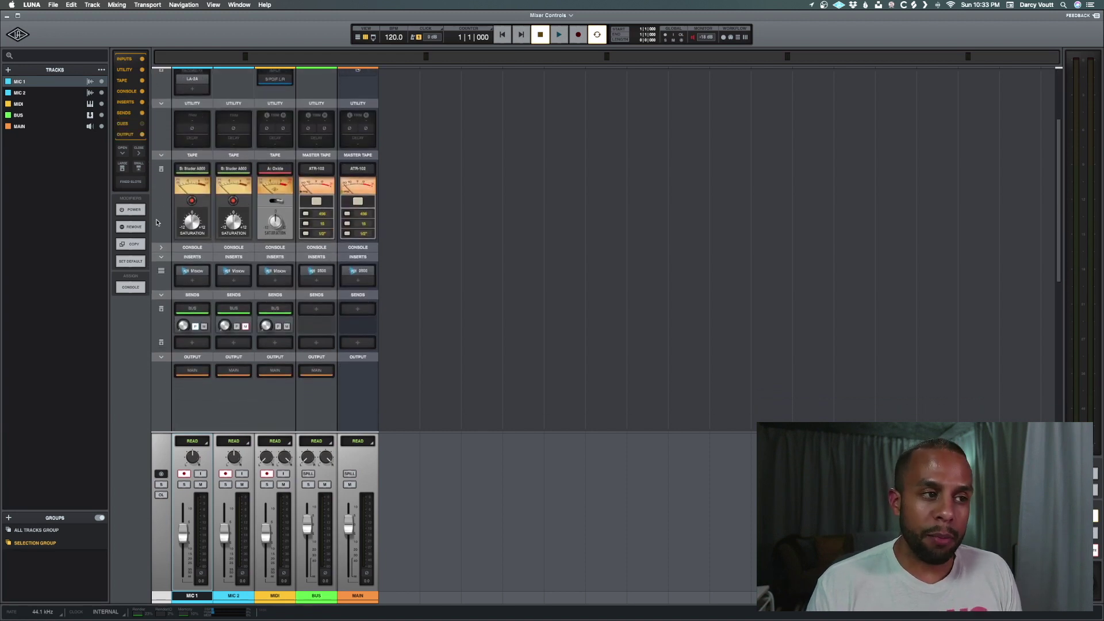
# Expand the Tape row's extended controls and add MIC 2 to the MIC 1 selection.
pyautogui.click(161, 170)
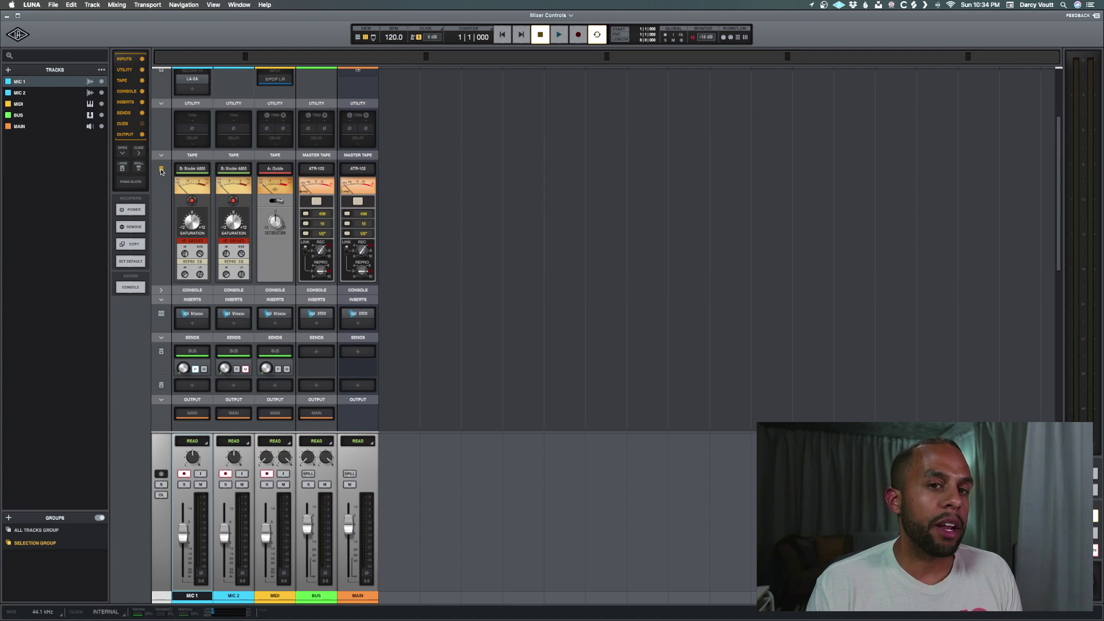
pyautogui.moveTo(243, 172)
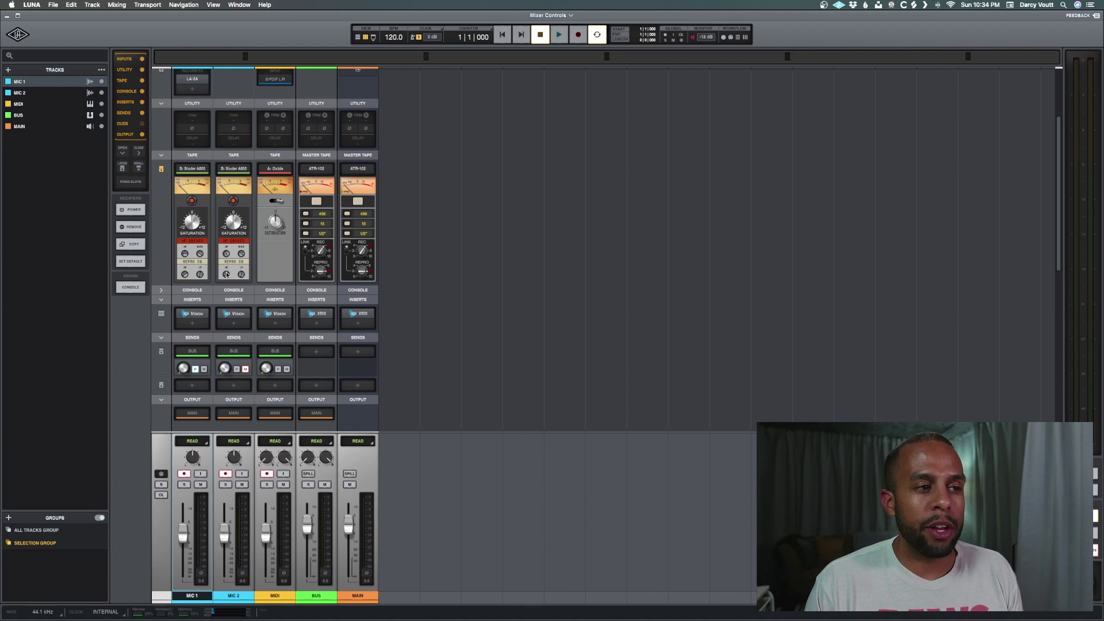
pyautogui.keyDown('shift'); pyautogui.click(233, 595); pyautogui.keyUp('shift')
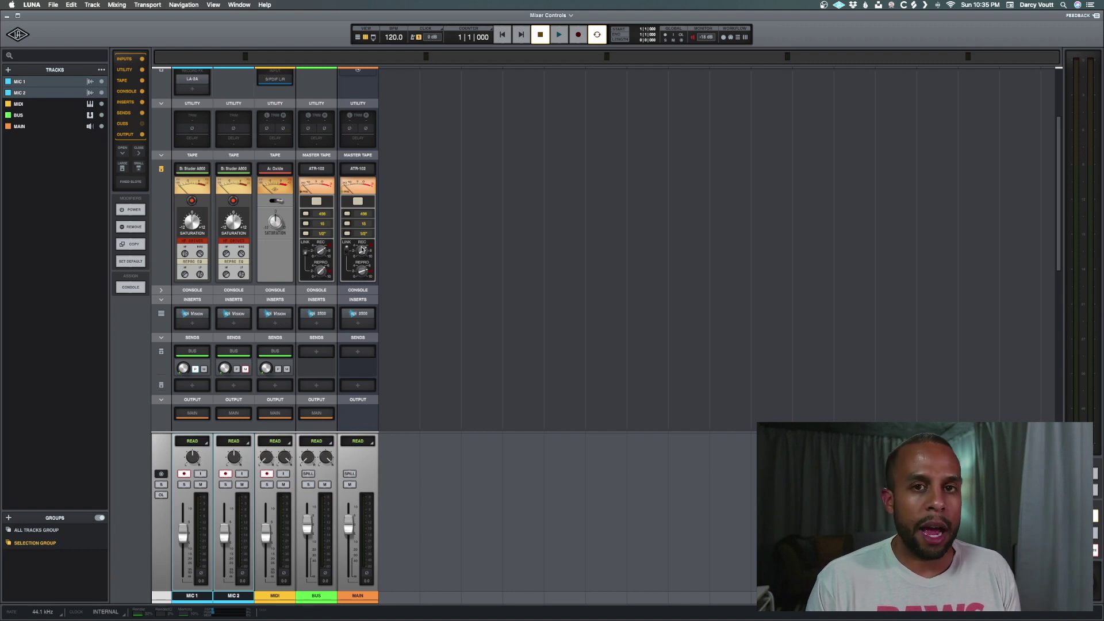
# Expand the Console row and switch its view through DYN, settling on EQ.
pyautogui.click(358, 290)
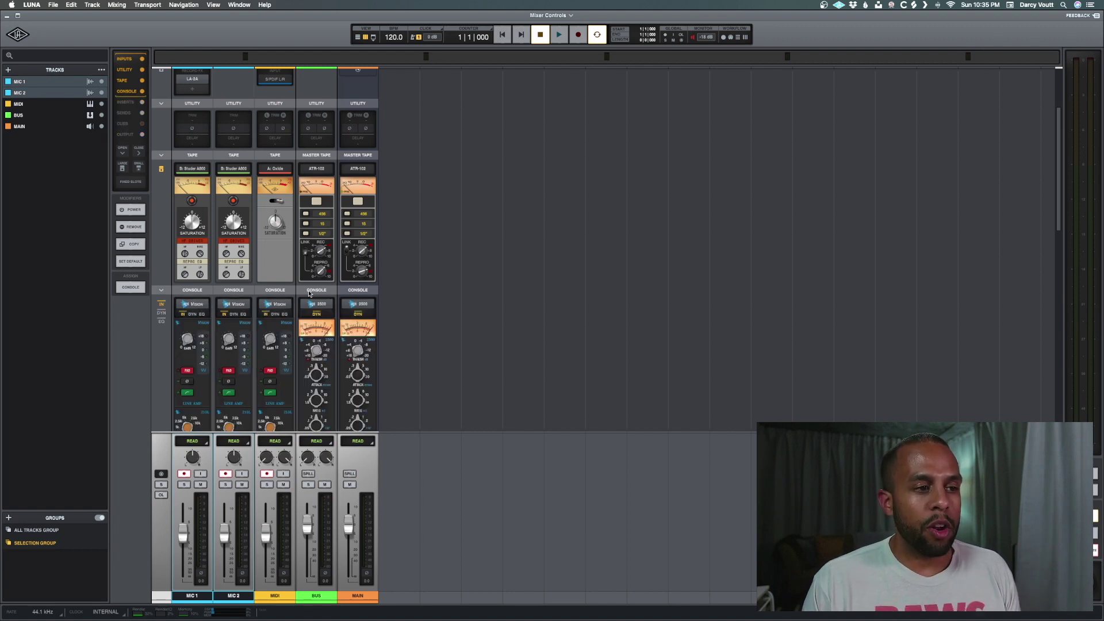
pyautogui.scroll(-5, 181, 251)
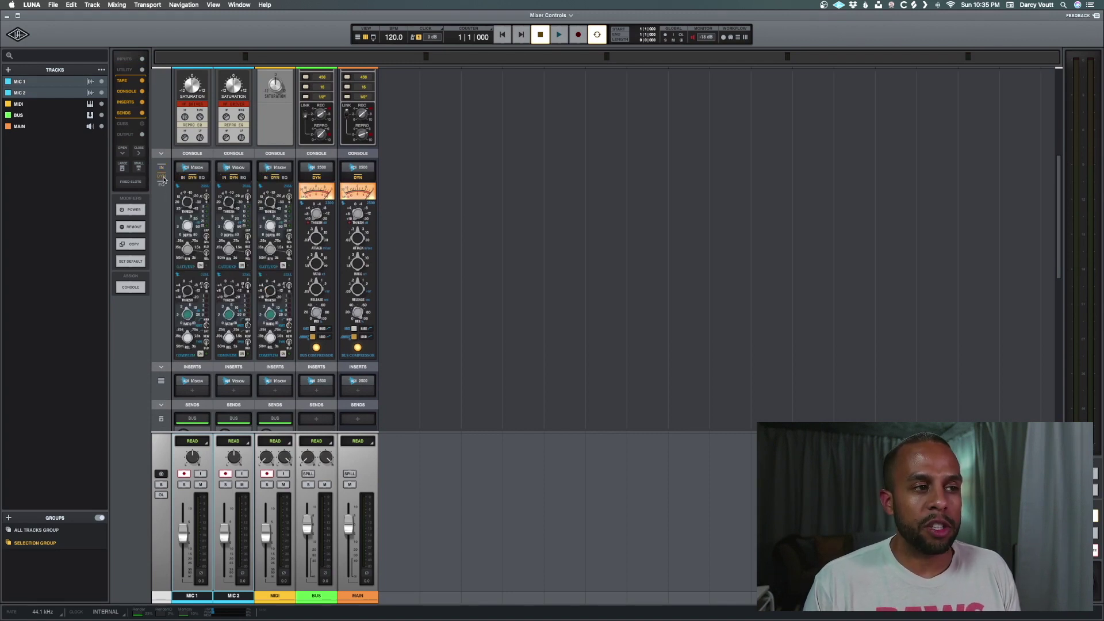
pyautogui.click(162, 186)
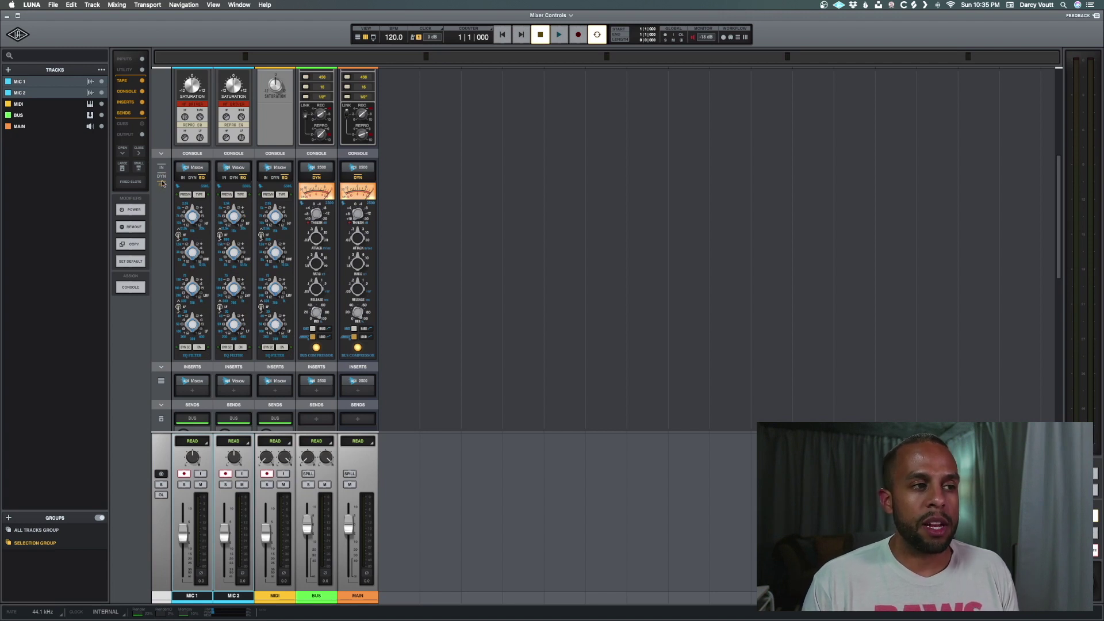
pyautogui.click(162, 176)
pyautogui.click(161, 186)
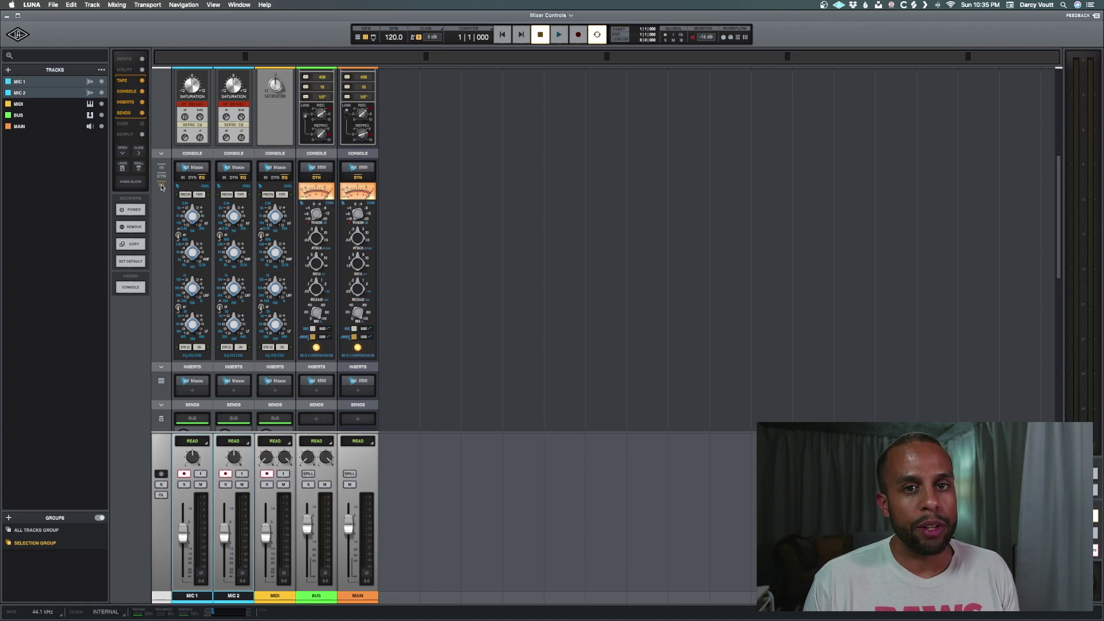
pyautogui.scroll(-5, 170, 199)
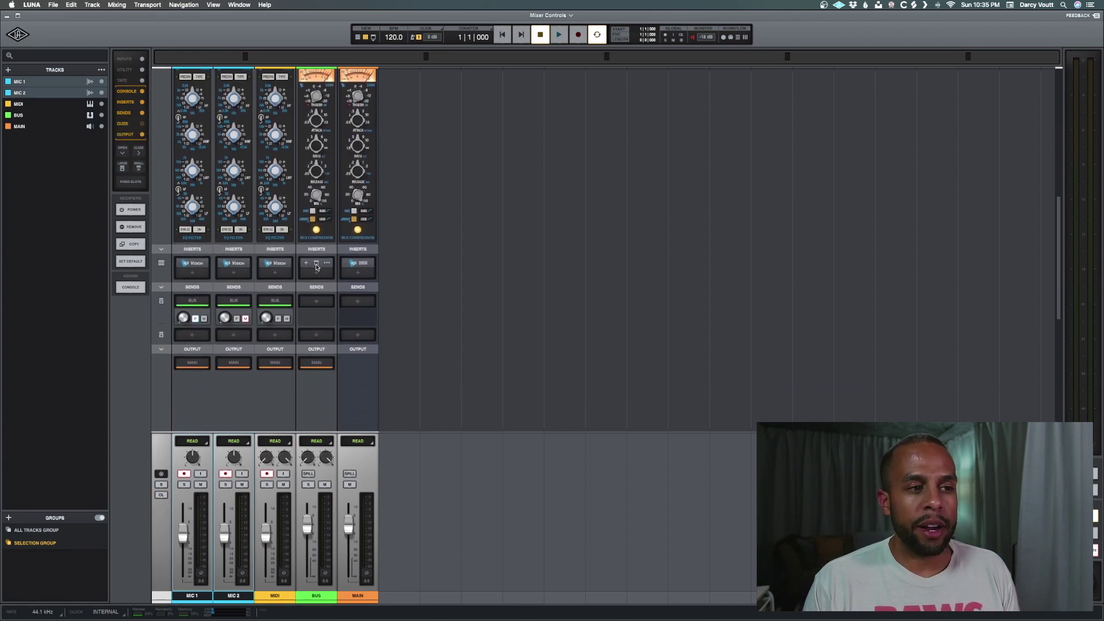
# Load Ampeg B15N into Insert 2 of MIC 1 and MIC 2, keeping insert slots large.
pyautogui.moveTo(225, 263)
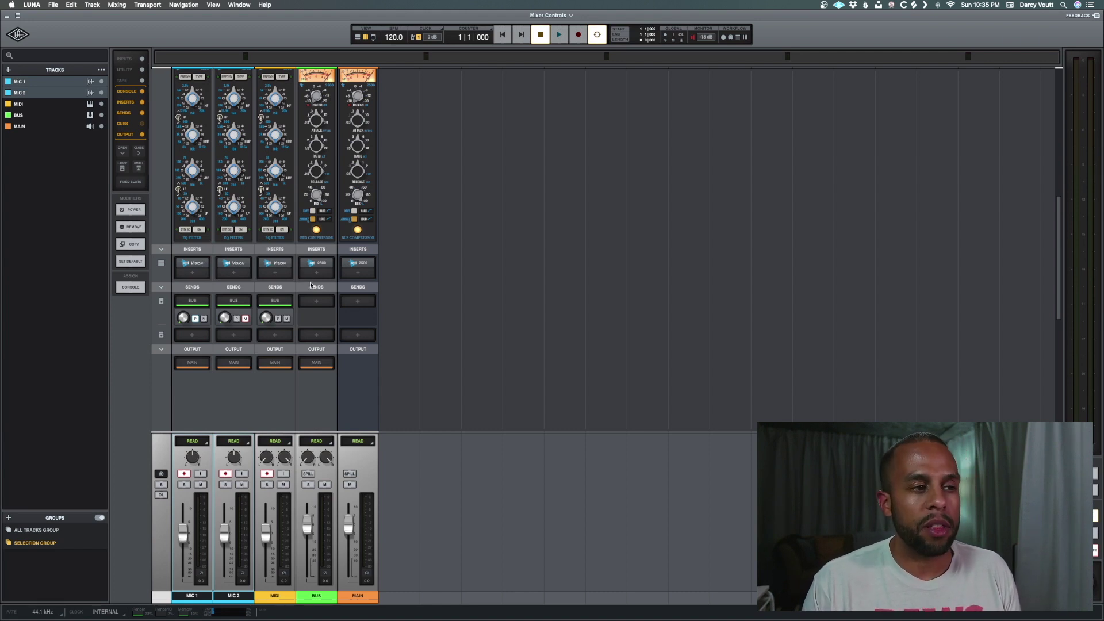
pyautogui.click(161, 263)
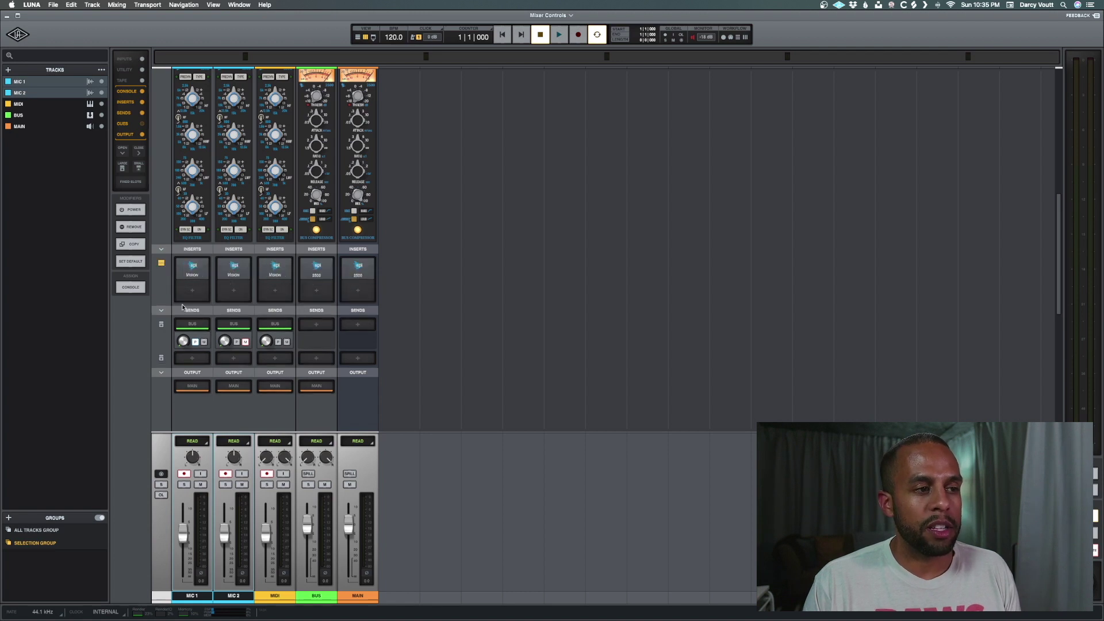
pyautogui.click(192, 290)
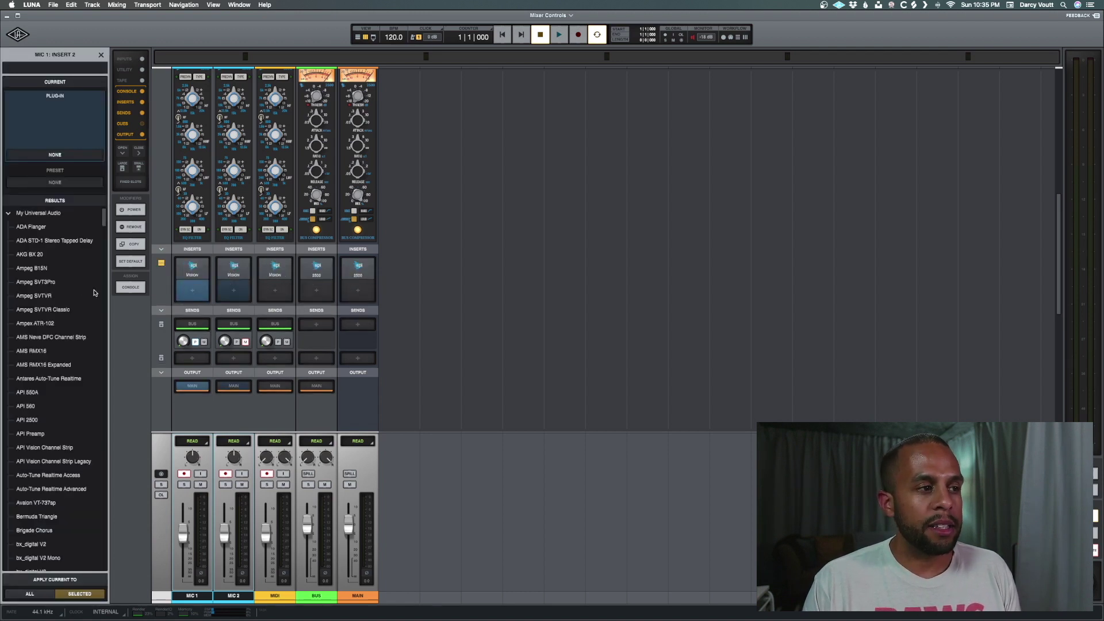
pyautogui.doubleClick(53, 268)
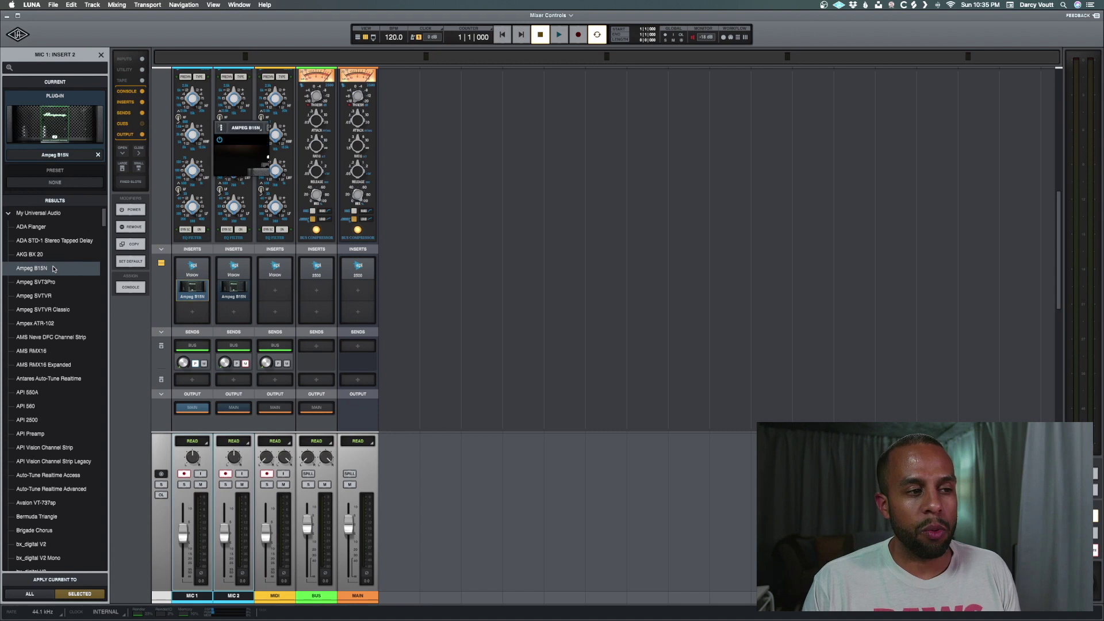
pyautogui.click(219, 125)
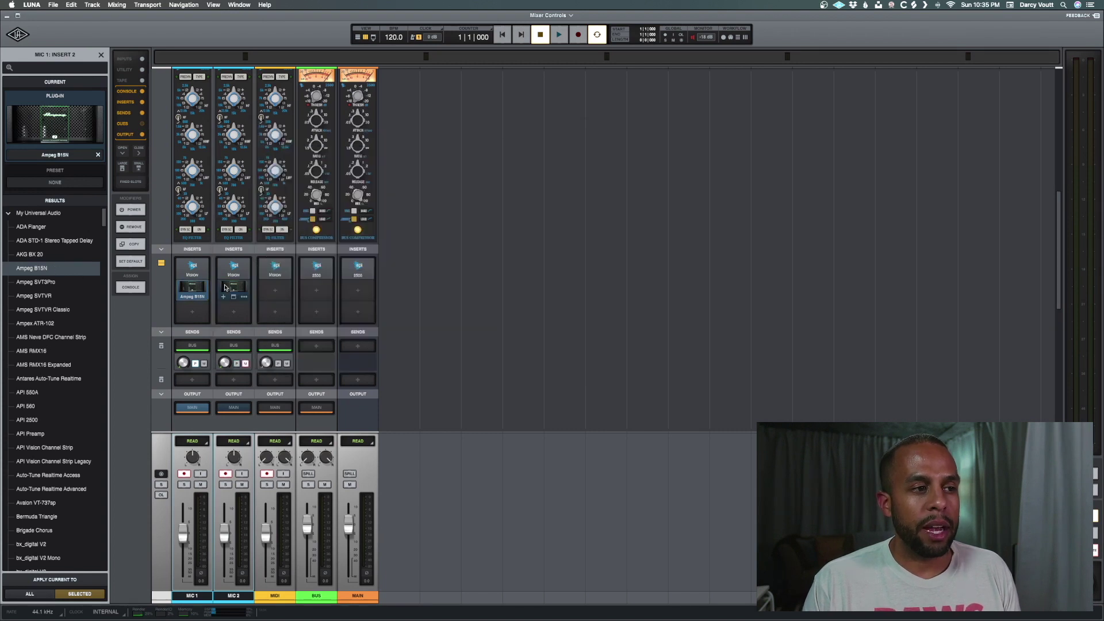
pyautogui.click(162, 263)
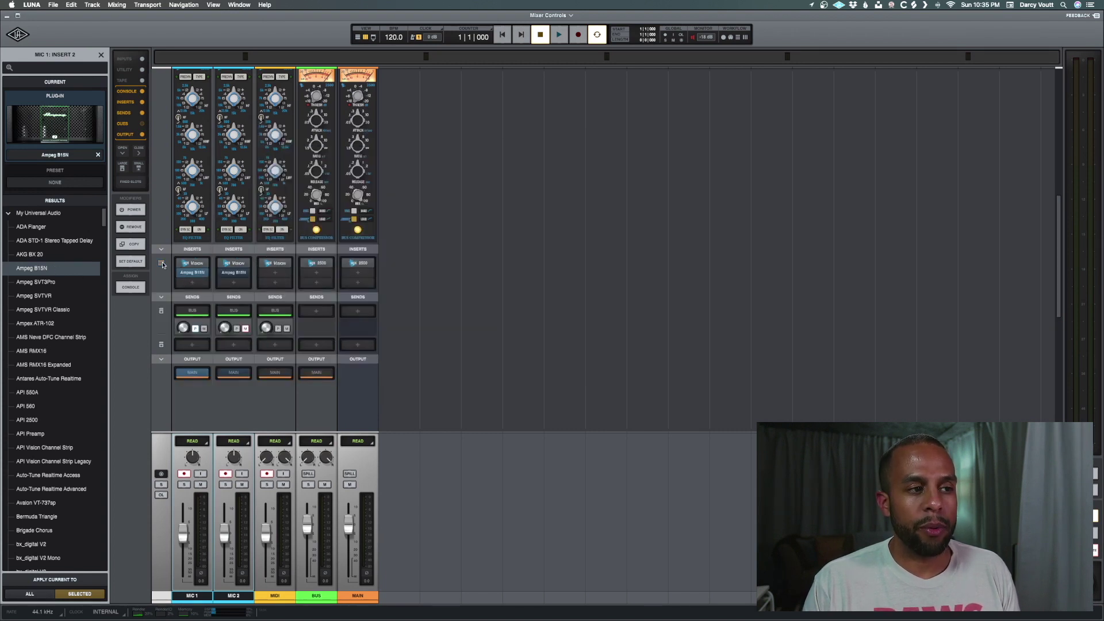
pyautogui.click(162, 263)
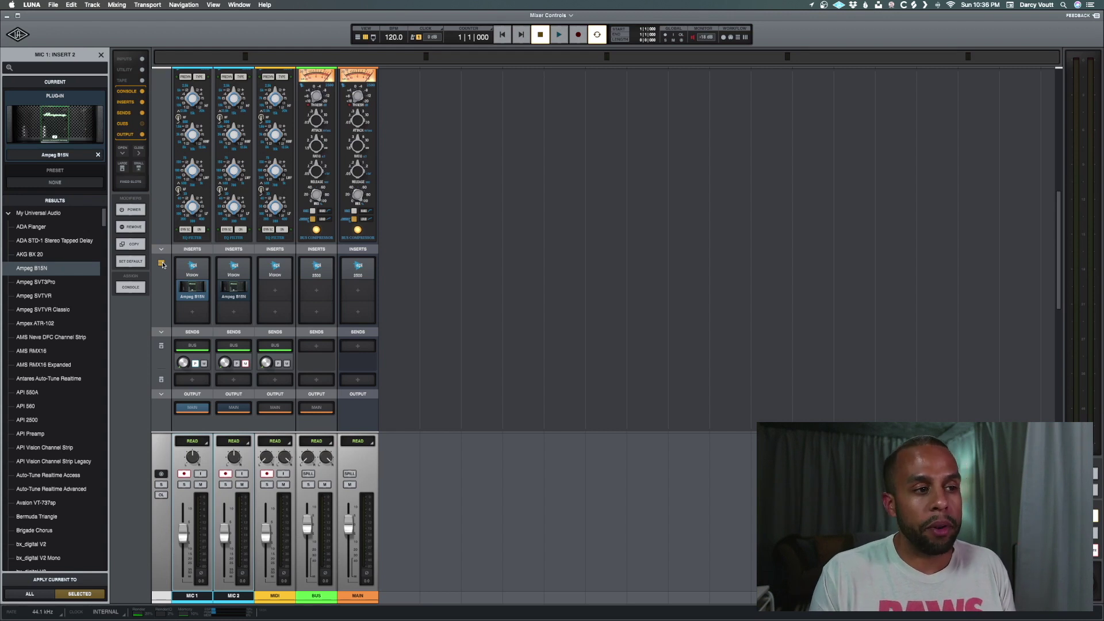
# Show the Cues row, expand Sends into full faders, and raise the MIC 1 and MIC 2 send levels.
pyautogui.scroll(-3, 168, 298)
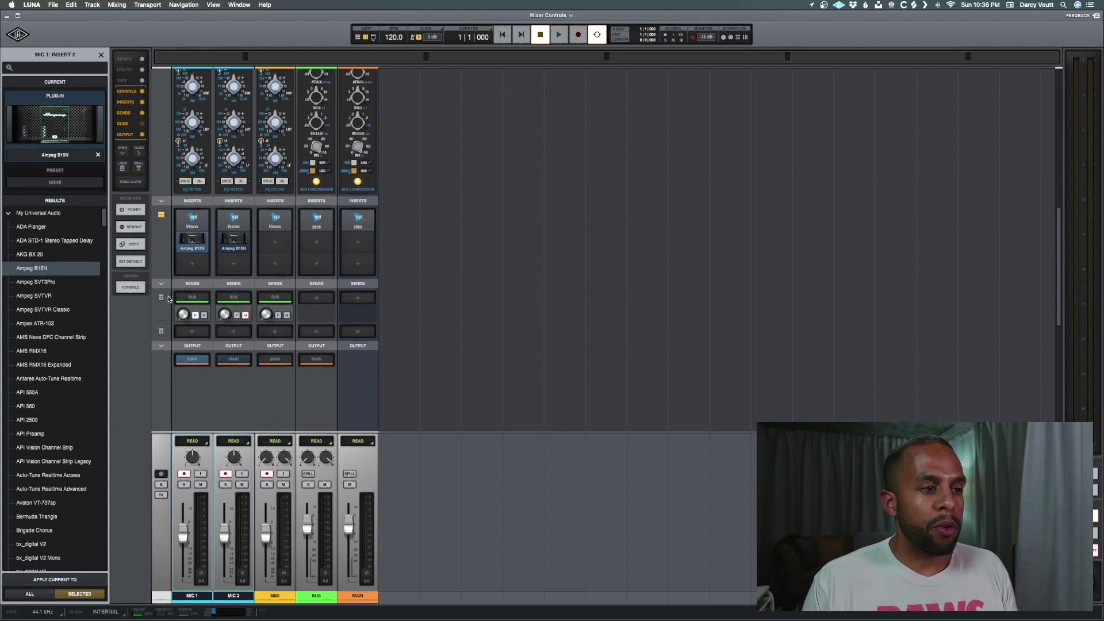
pyautogui.click(142, 123)
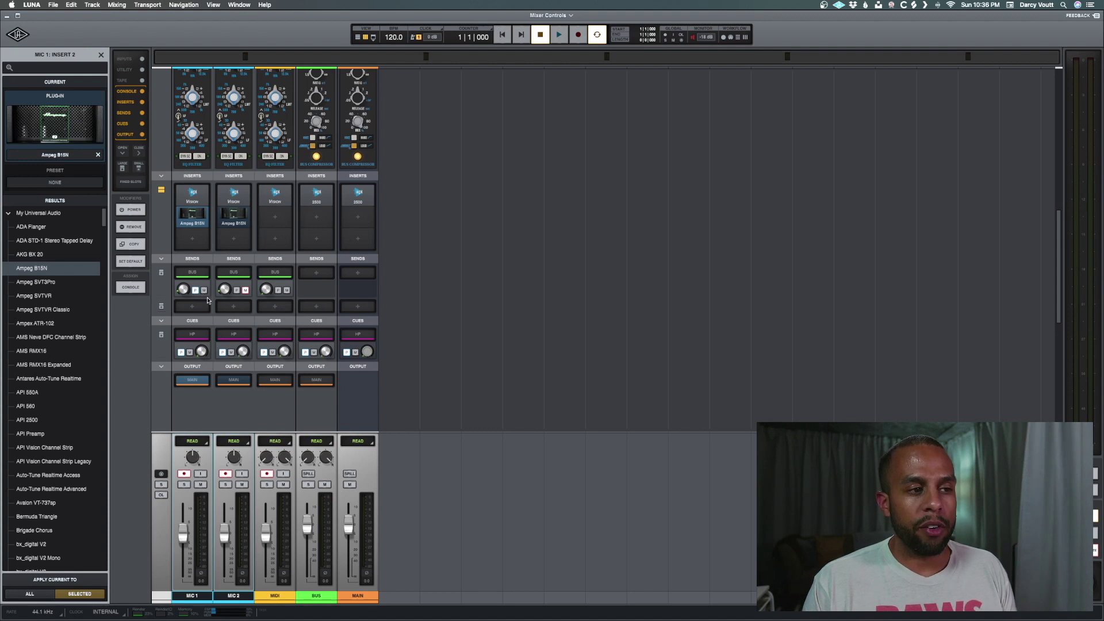
pyautogui.click(245, 290)
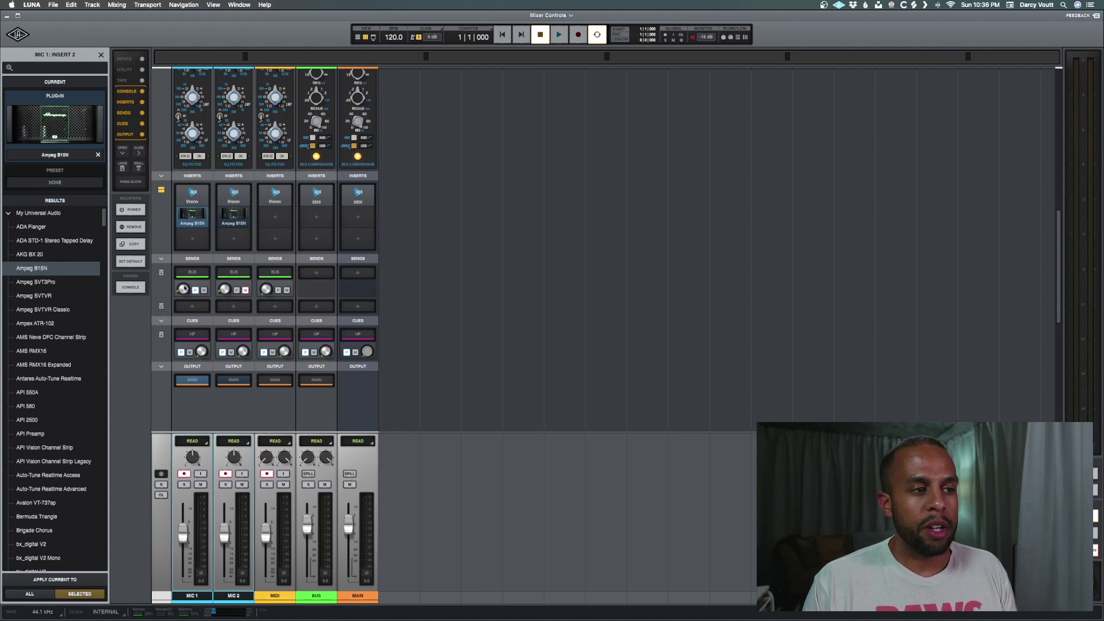
pyautogui.click(160, 272)
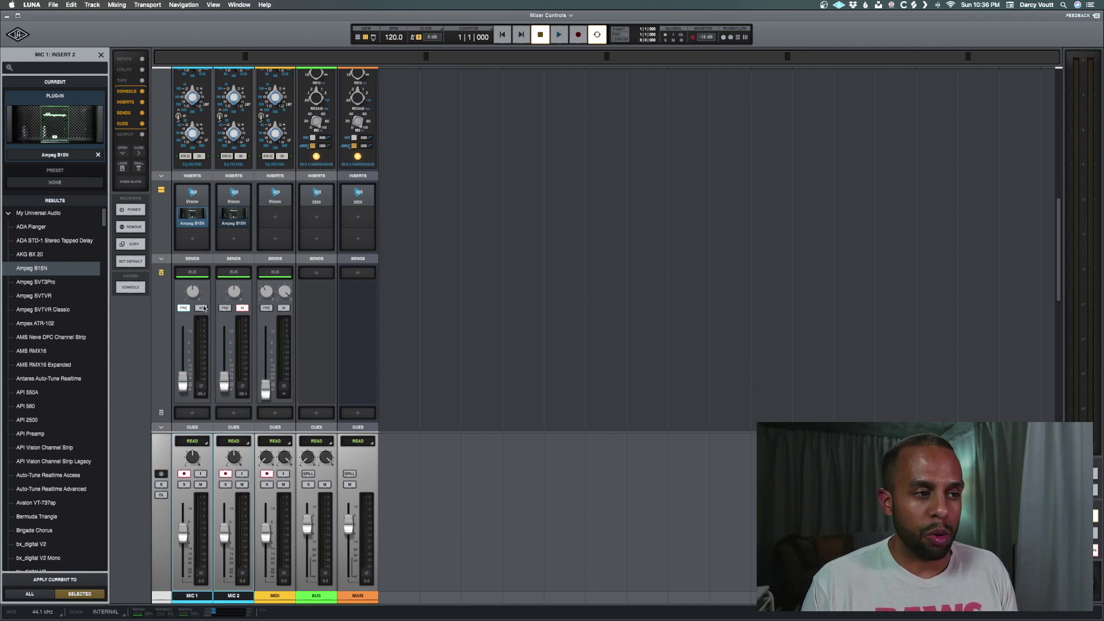
pyautogui.moveTo(183, 392)
pyautogui.mouseDown()
pyautogui.moveTo(183, 368)
pyautogui.moveTo(185, 382)
pyautogui.mouseUp()
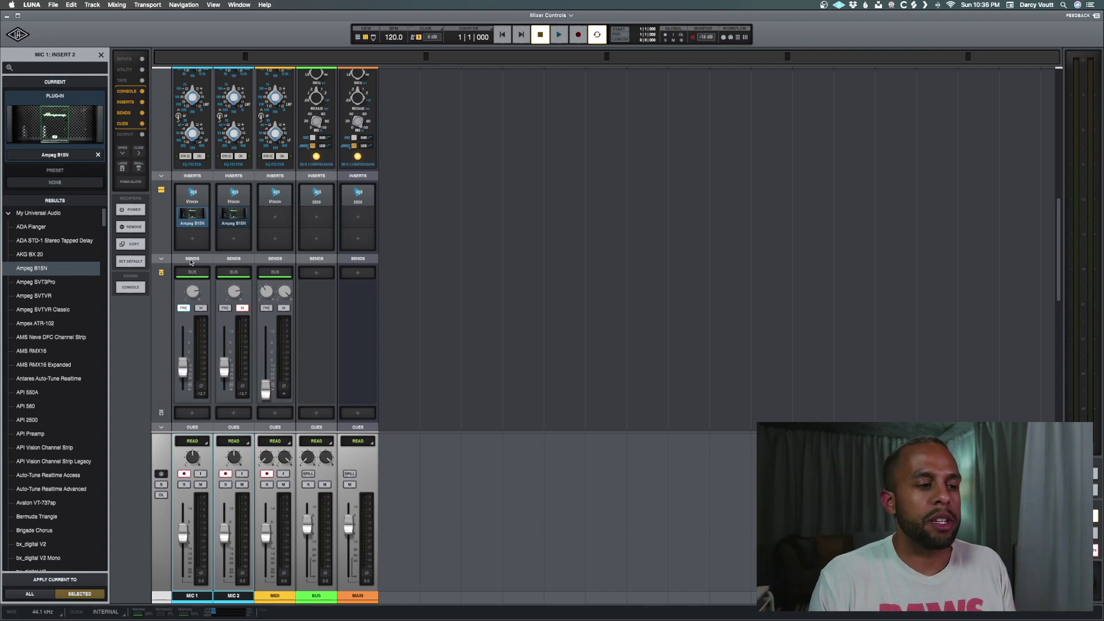
# Select the MIDI channel and invert MIC 2's polarity.
pyautogui.click(275, 595)
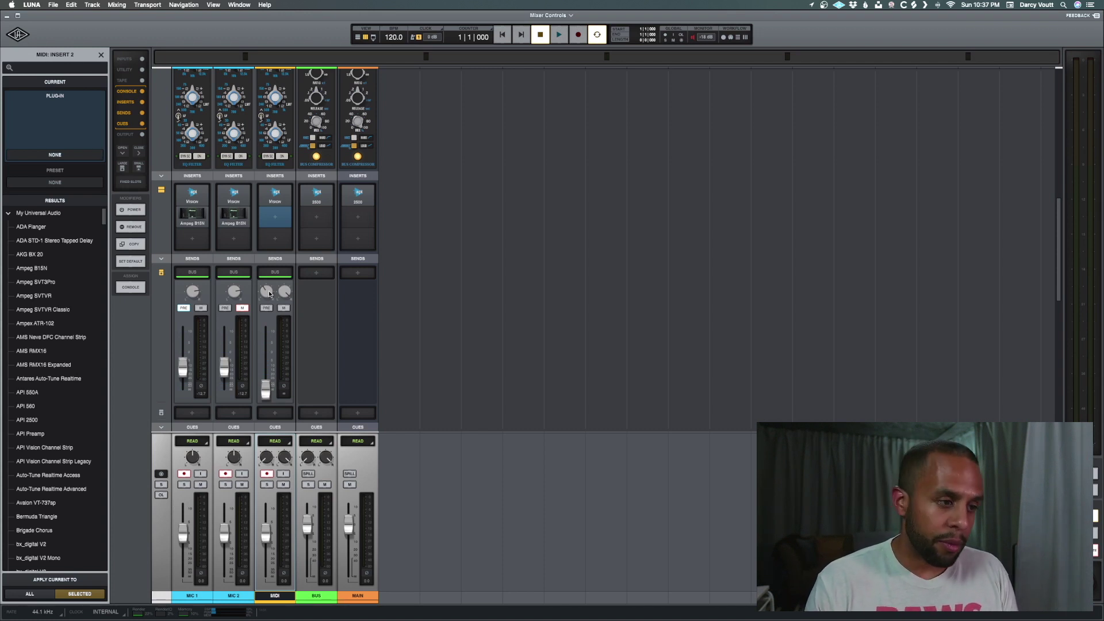
pyautogui.scroll(-3, 269, 294)
pyautogui.click(243, 350)
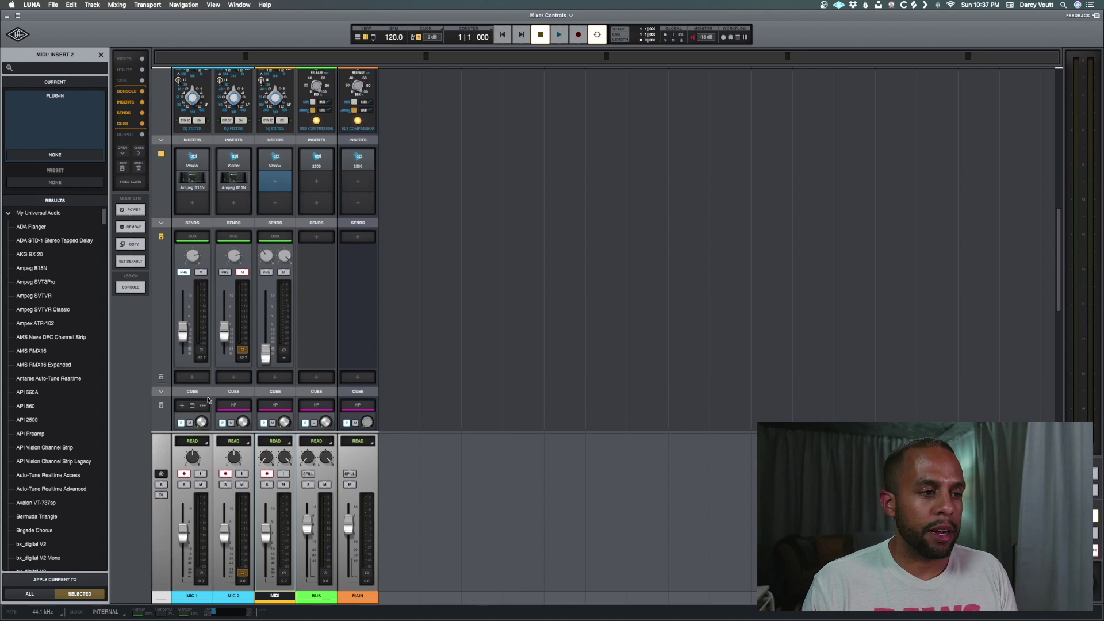
pyautogui.scroll(-4, 199, 399)
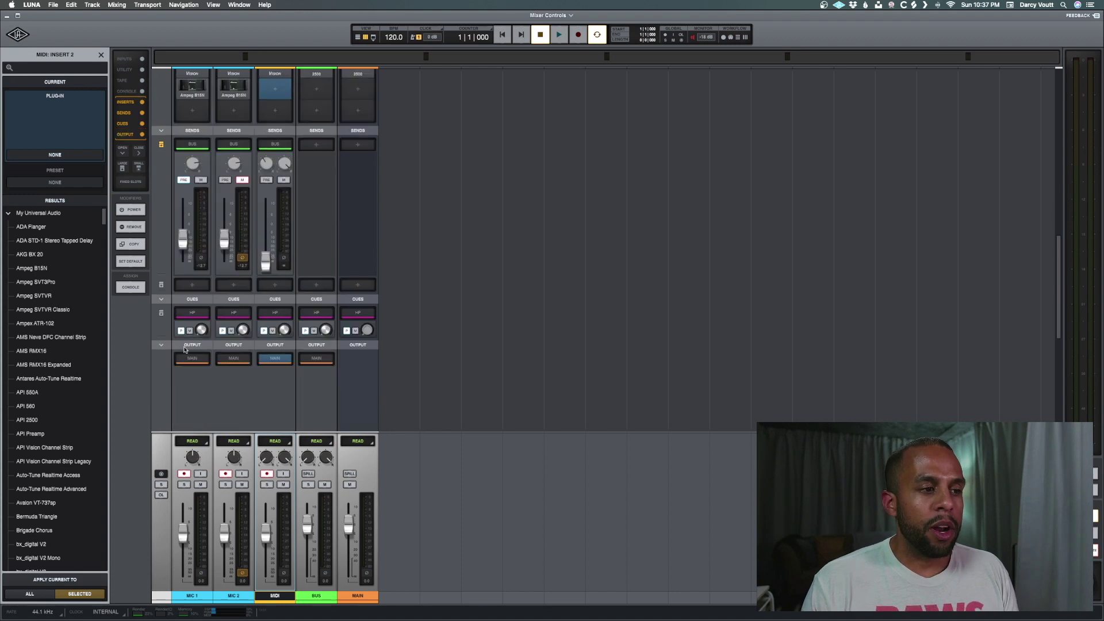
# Expand Cues into full faders with meters, nudging MIC 1's cue fader and restoring it.
pyautogui.click(161, 313)
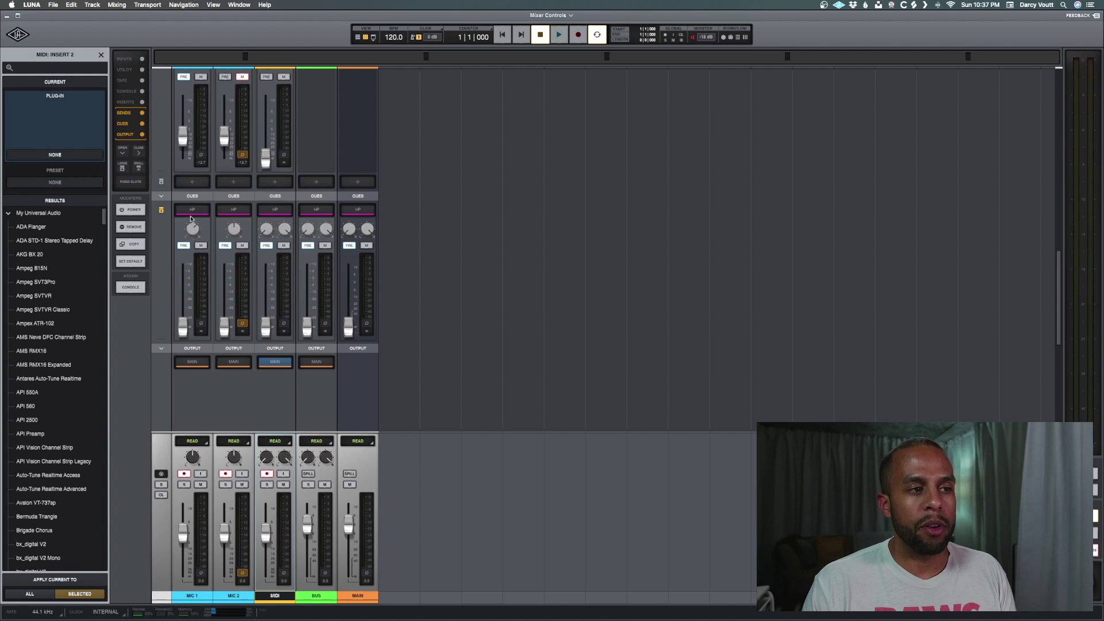
pyautogui.moveTo(184, 322)
pyautogui.mouseDown()
pyautogui.moveTo(184, 281)
pyautogui.moveTo(184, 327)
pyautogui.mouseUp()
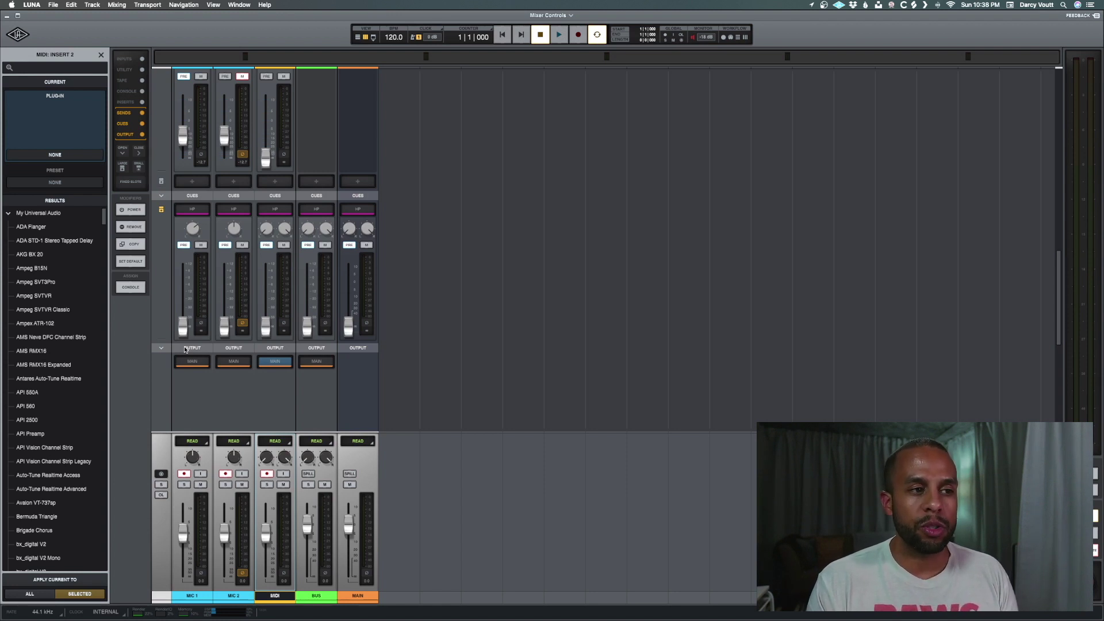
# Collapse the Cues row and scroll up to the Utility and Tape rows.
pyautogui.click(161, 196)
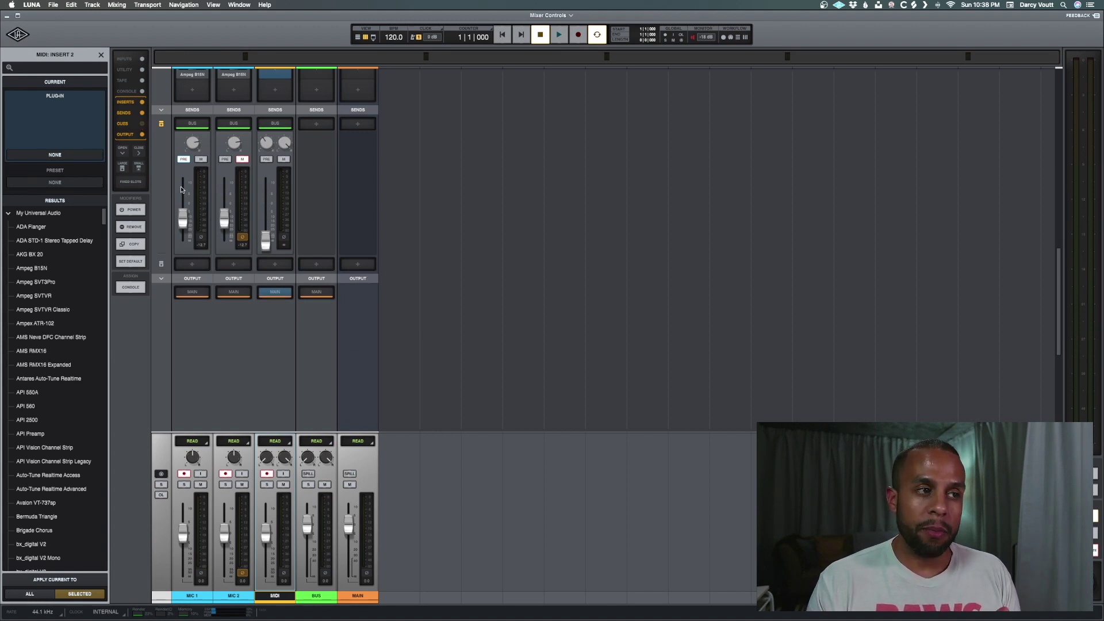
pyautogui.scroll(5, 181, 190)
pyautogui.scroll(2, 181, 190)
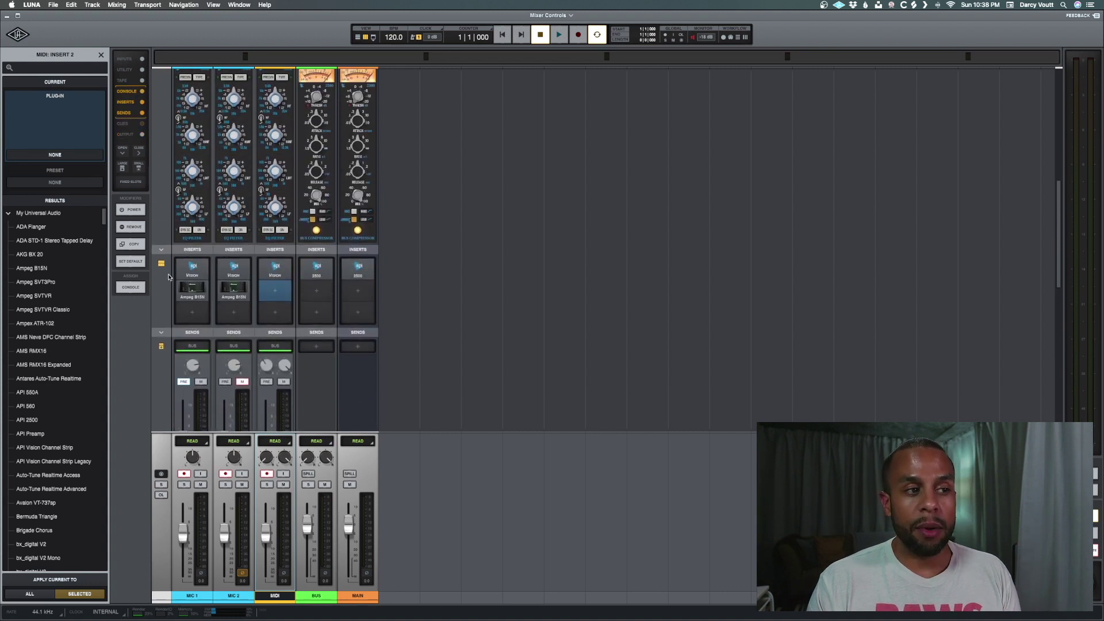
pyautogui.scroll(8, 211, 260)
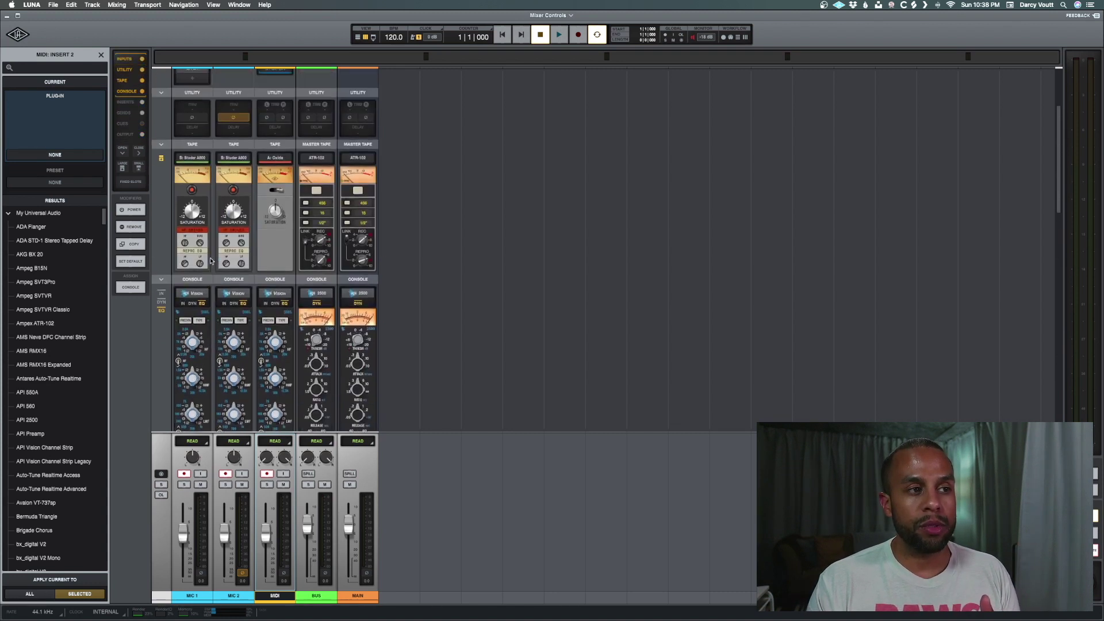